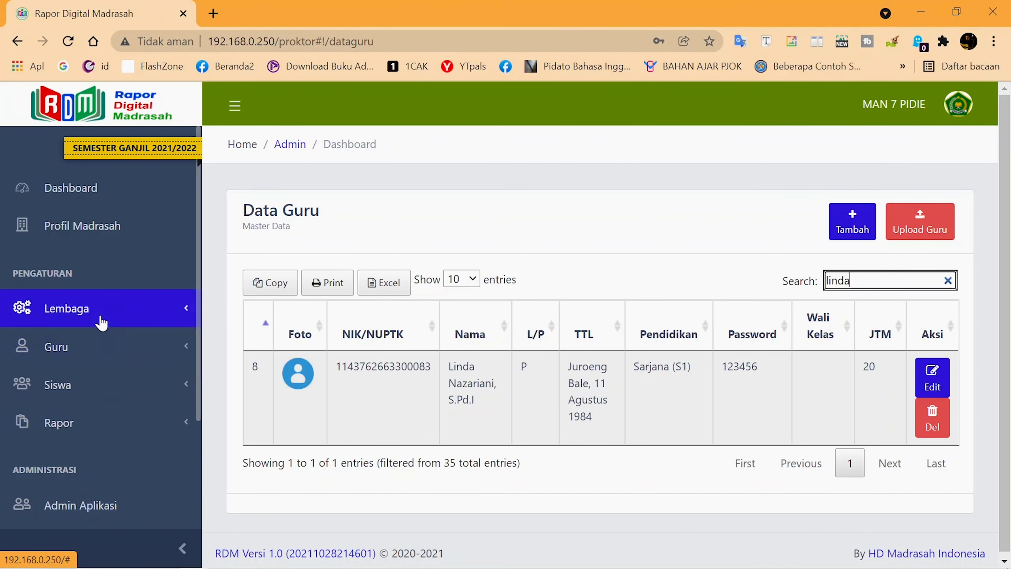
# Expand Guru and switch between Mengajar and Data Guru, ending on the full teacher list
pyautogui.click(104, 346)
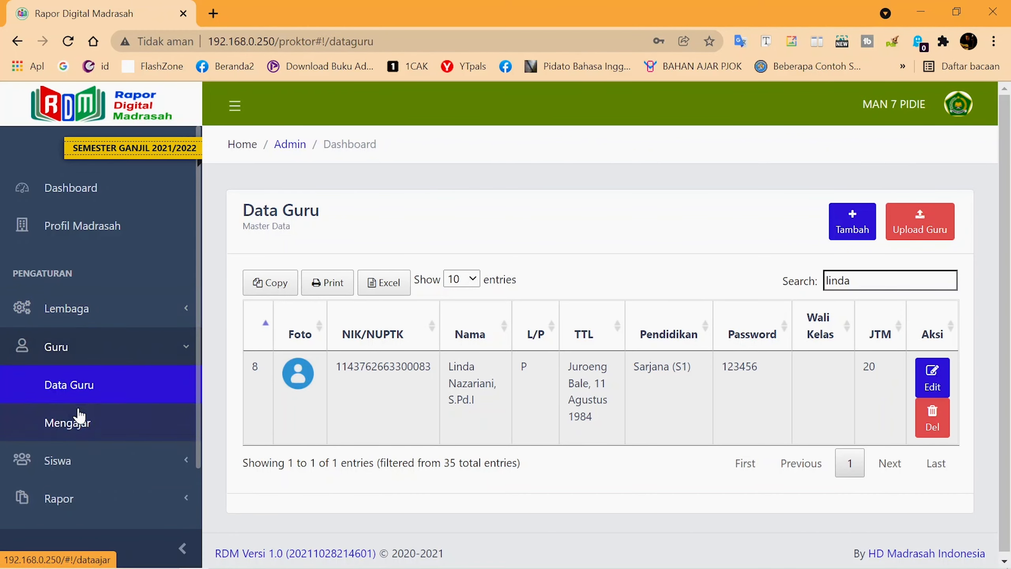
pyautogui.click(55, 423)
pyautogui.click(87, 389)
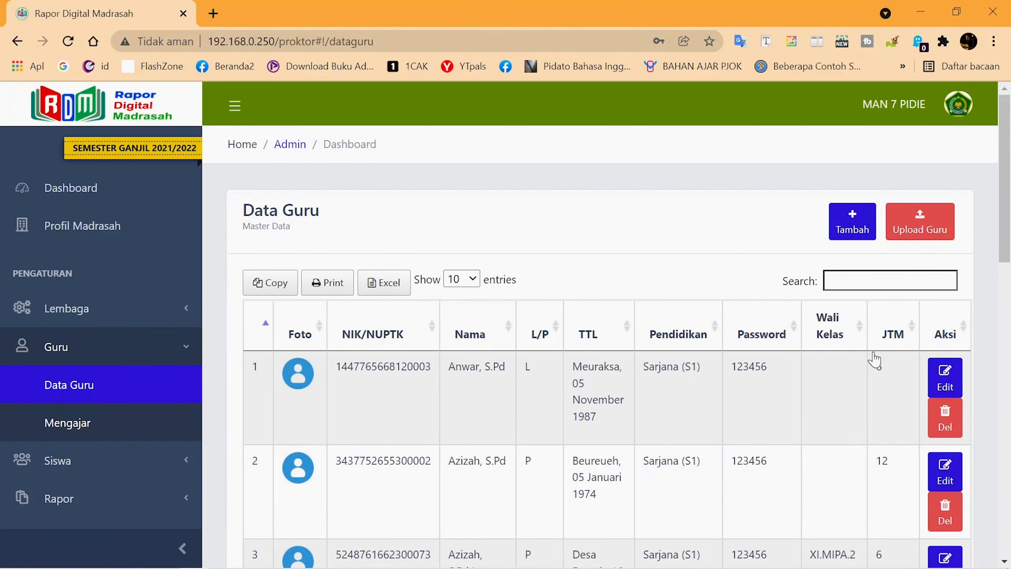
pyautogui.click(110, 428)
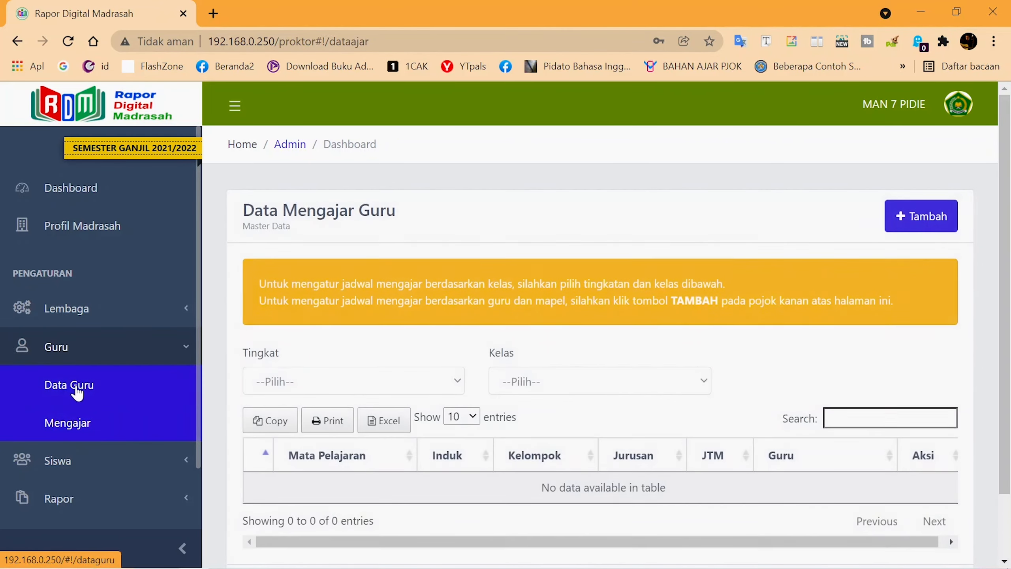
pyautogui.click(78, 391)
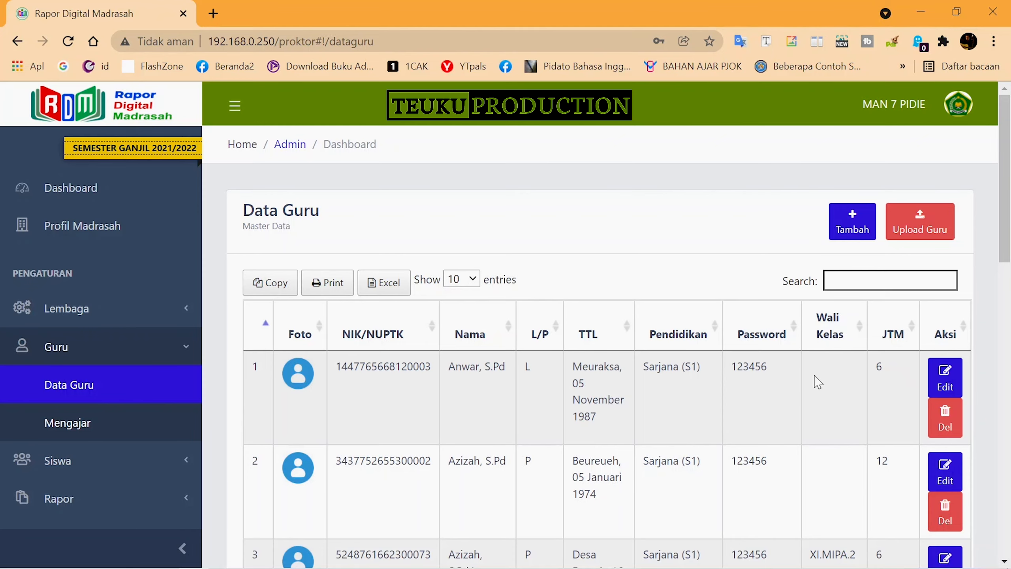
# Scroll through the Data Guru table, then open and close the account menu
pyautogui.scroll(-2, 844, 381)
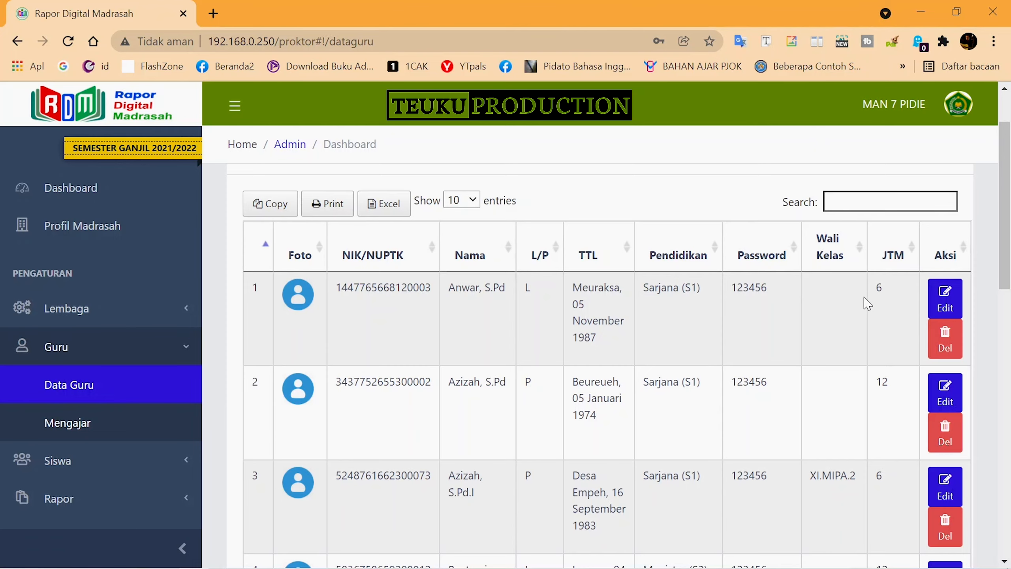
pyautogui.scroll(2, 693, 313)
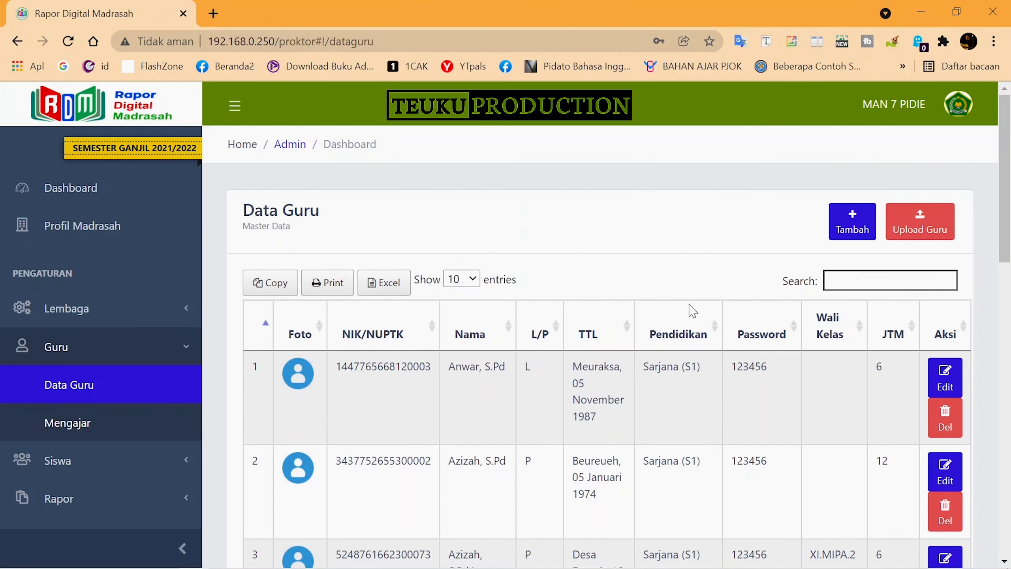
pyautogui.scroll(-6, 486, 324)
pyautogui.scroll(-5, 123, 394)
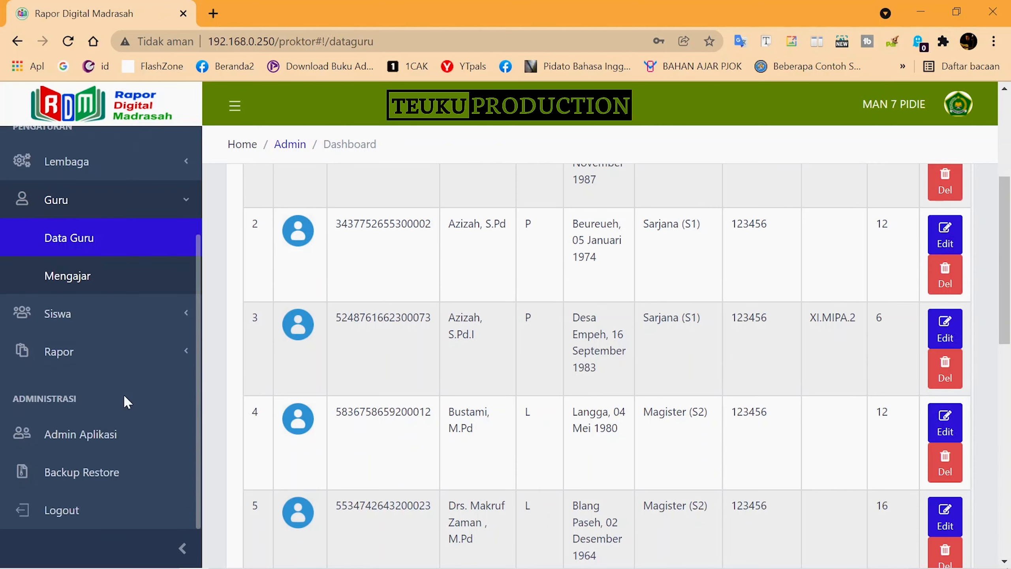
pyautogui.scroll(5, 124, 388)
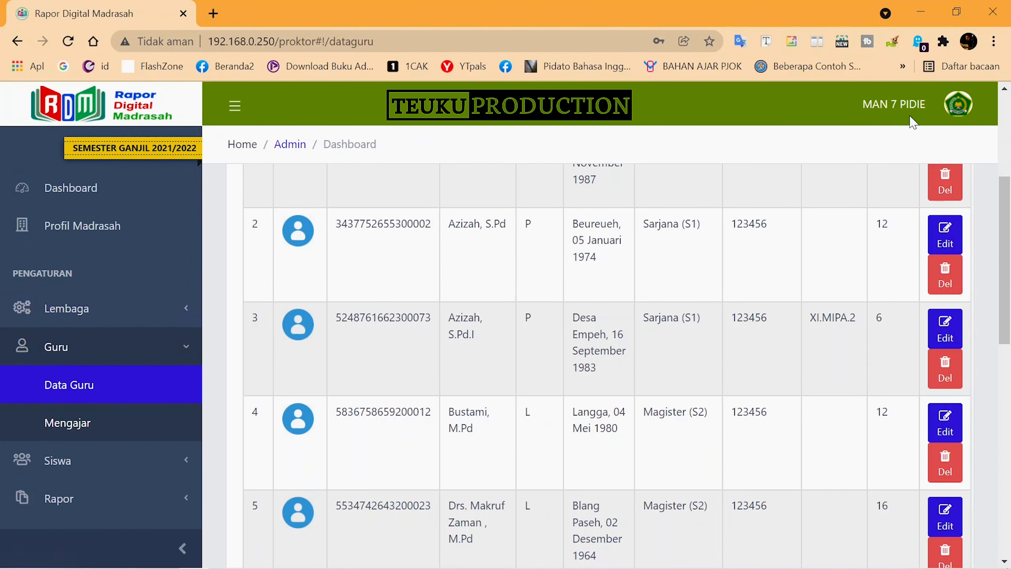
pyautogui.click(953, 107)
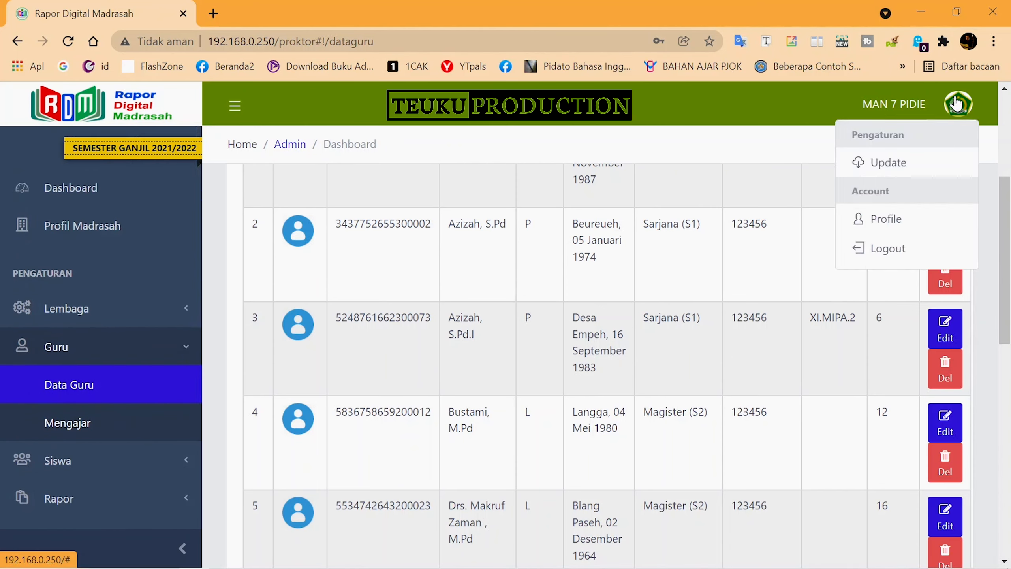
pyautogui.click(751, 114)
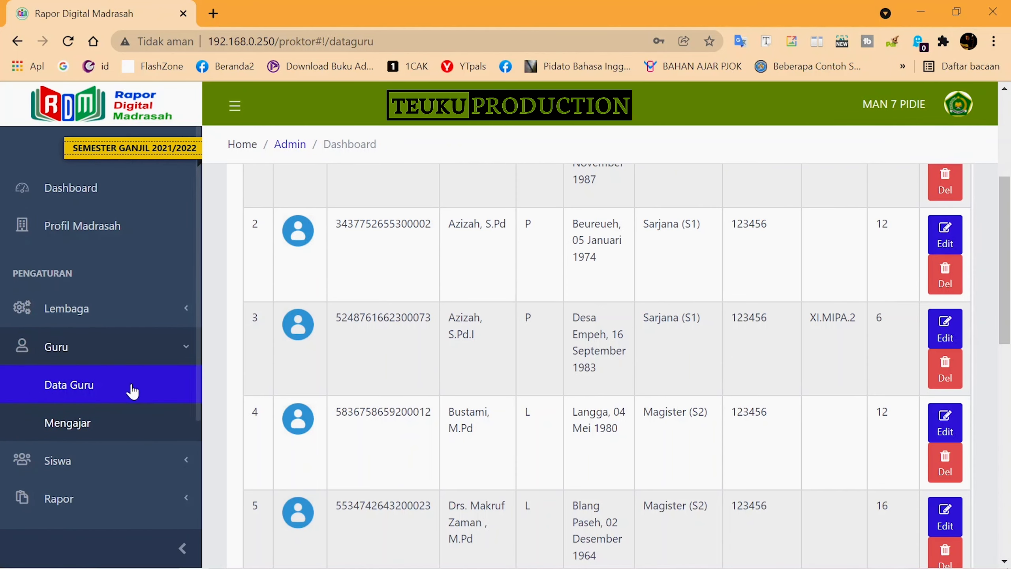
# Open the Guru > Mengajar assignments page and focus its search box
pyautogui.click(90, 357)
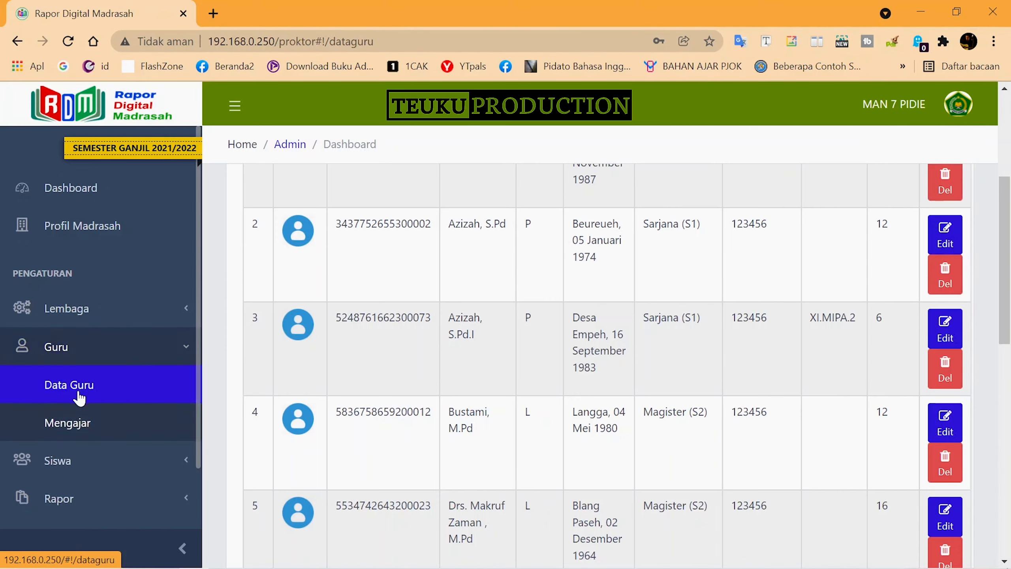
pyautogui.click(74, 426)
pyautogui.click(882, 419)
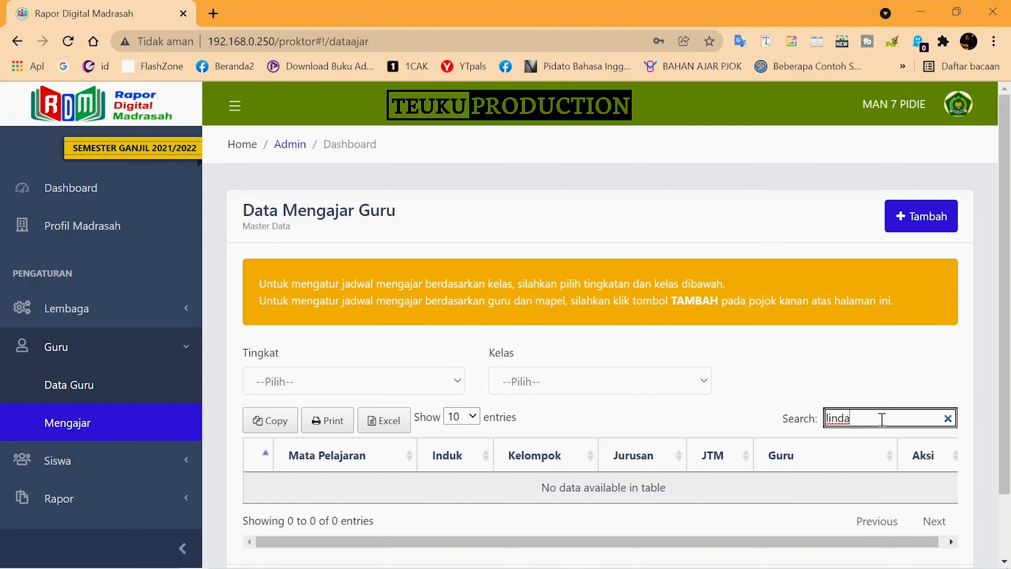
# Return to Data Guru and search the teacher's name, leaving one entry with JTM 20
pyautogui.click(58, 347)
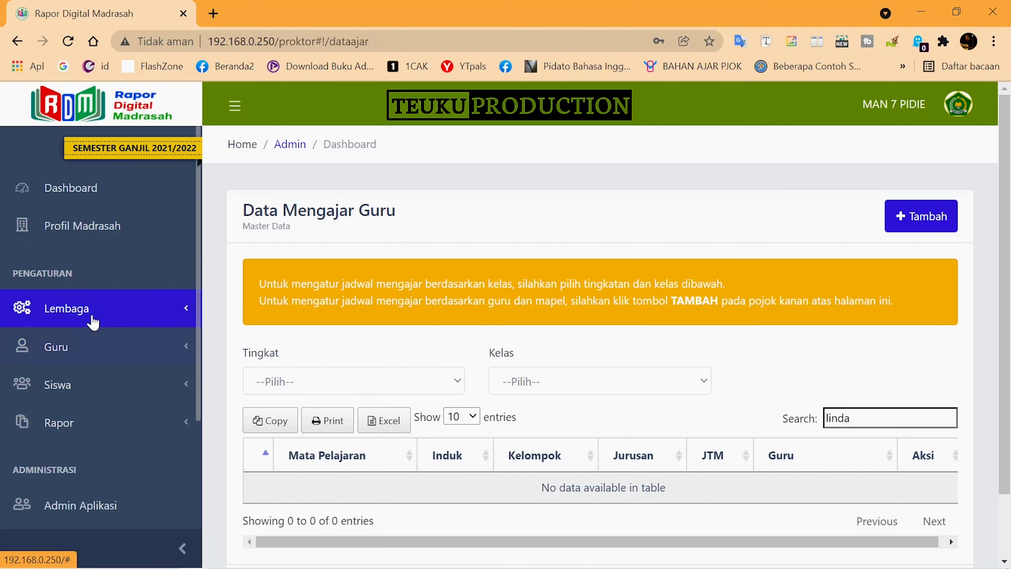
pyautogui.click(84, 352)
pyautogui.click(84, 384)
pyautogui.click(926, 280)
pyautogui.write('linda')
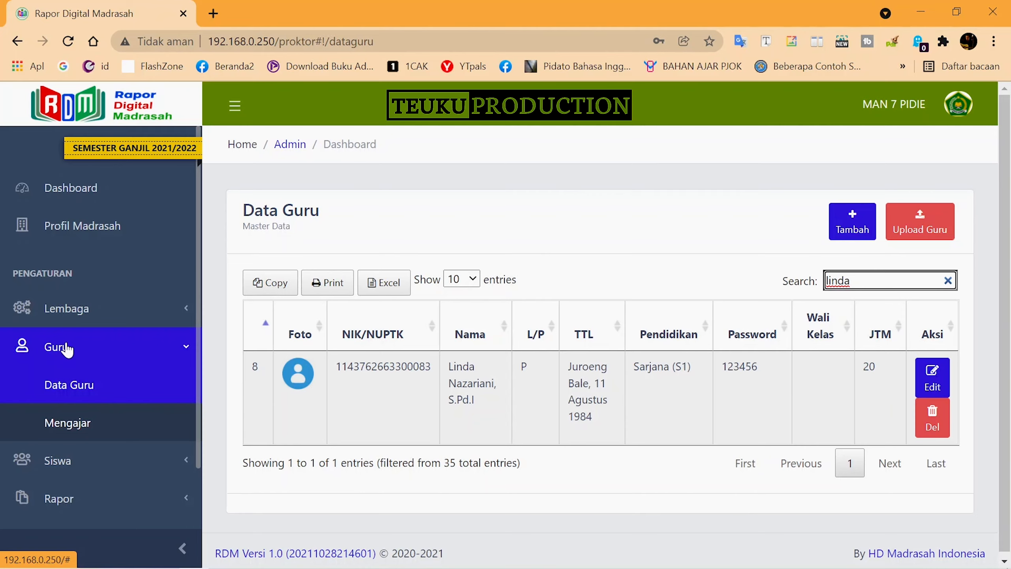
# Toggle the Guru sidebar section, scroll the sidebar, and open the profile account dropdown
pyautogui.click(69, 350)
pyautogui.click(75, 351)
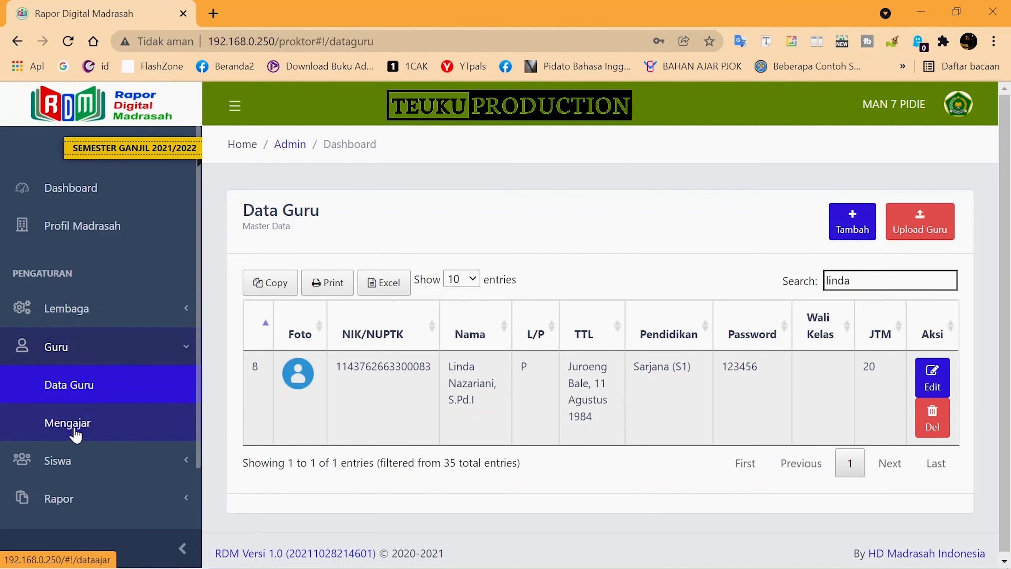
pyautogui.click(92, 356)
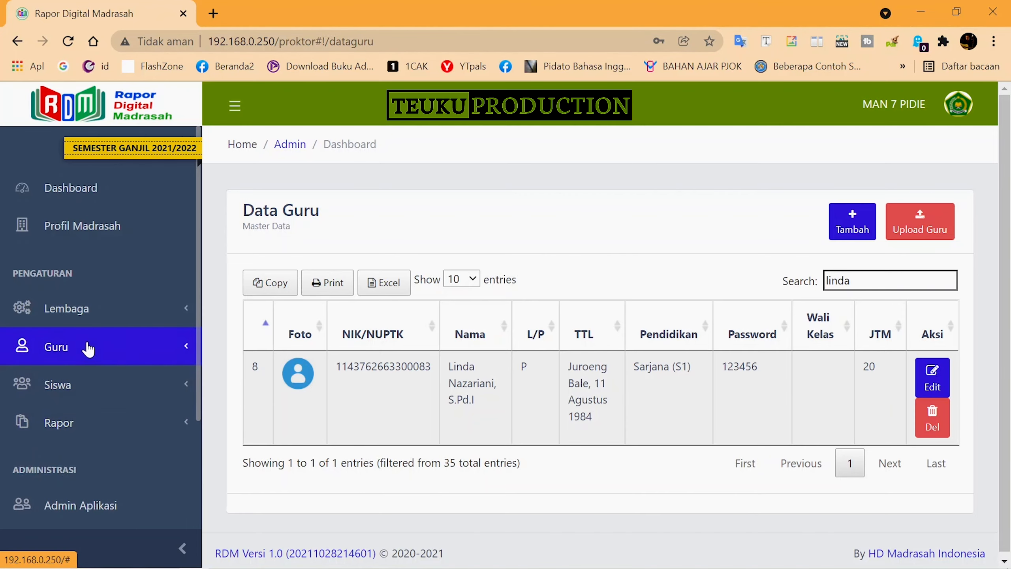
pyautogui.click(93, 353)
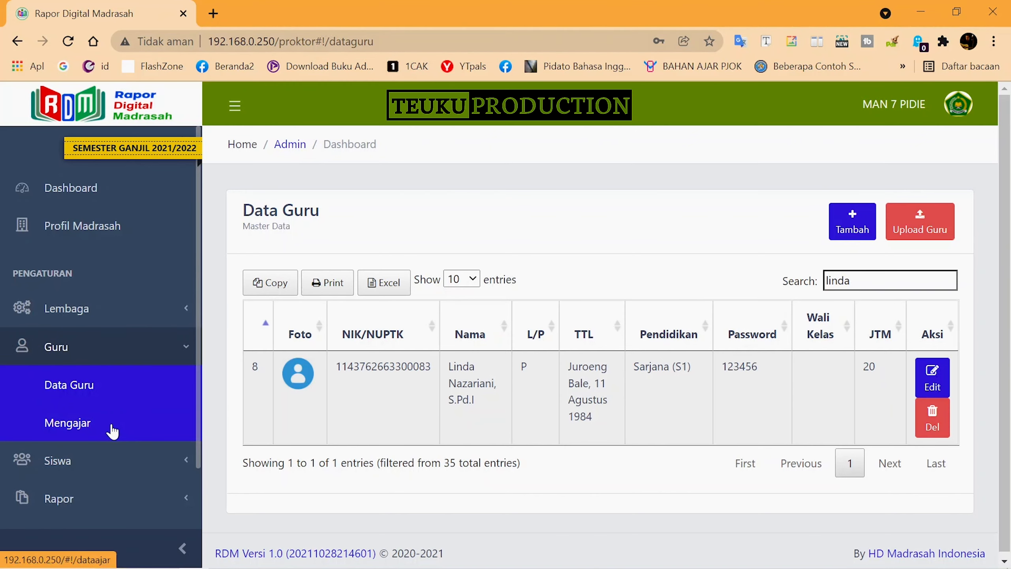
pyautogui.scroll(-3, 108, 431)
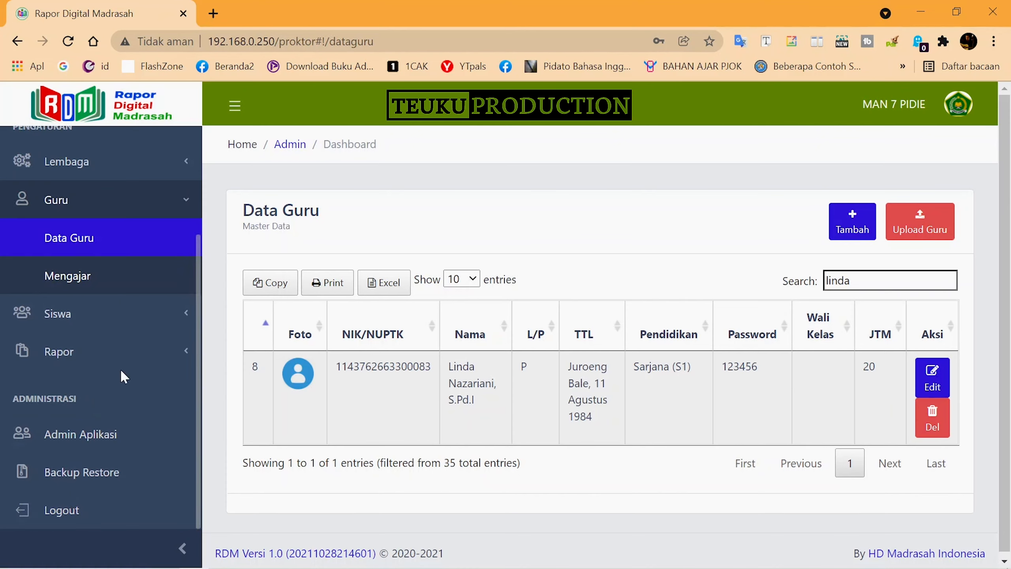
pyautogui.scroll(3, 120, 369)
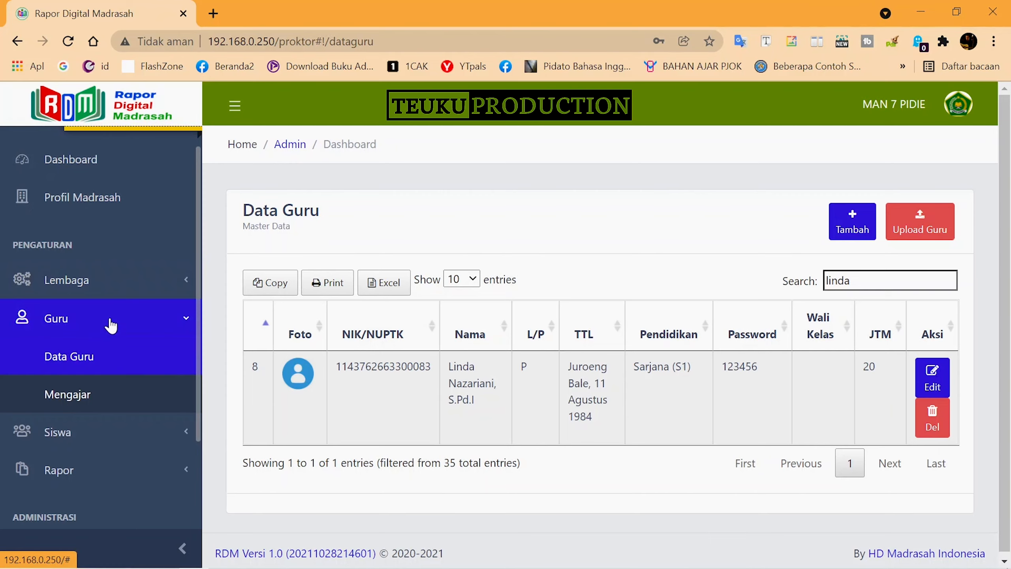
pyautogui.moveTo(207, 562)
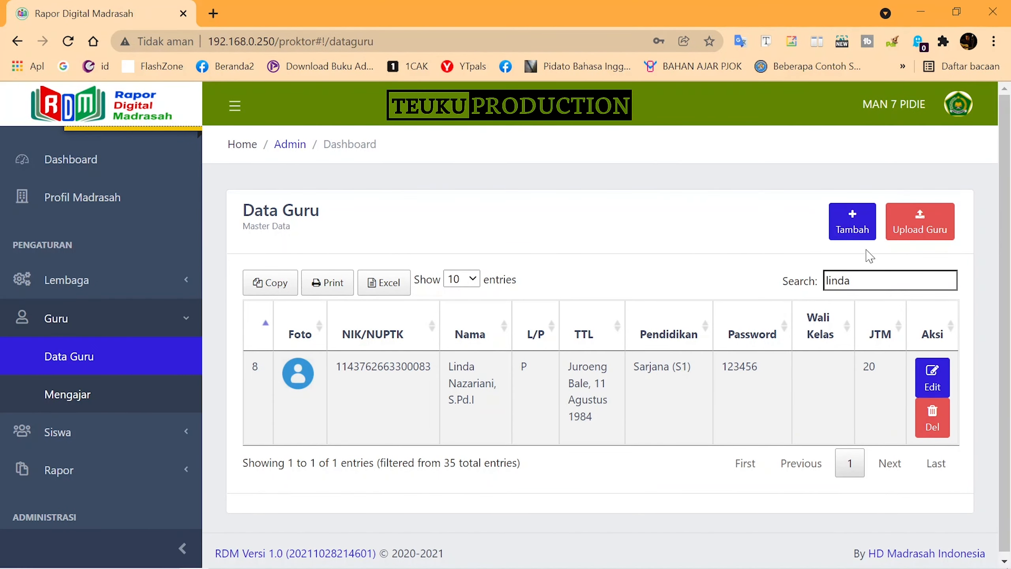
pyautogui.click(963, 105)
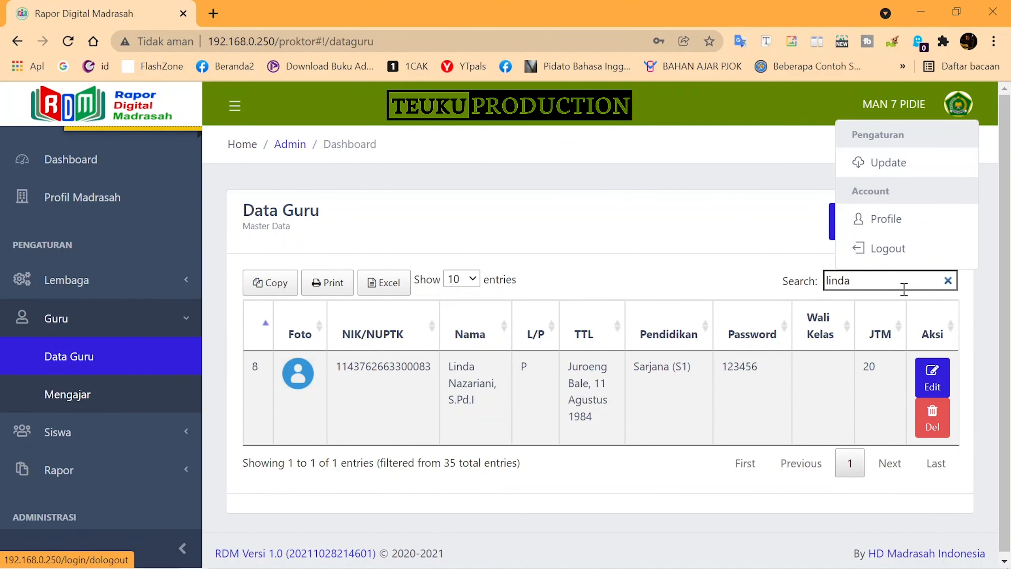
# Log out of admin and log in as the teacher with their NIK and password, declining password saving
pyautogui.click(879, 248)
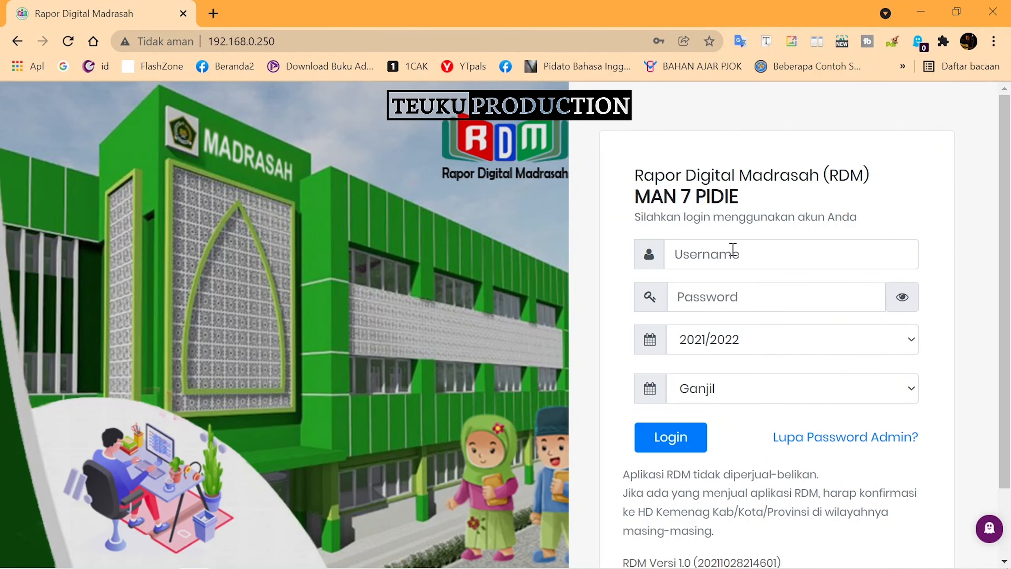
pyautogui.click(733, 249)
pyautogui.click(763, 284)
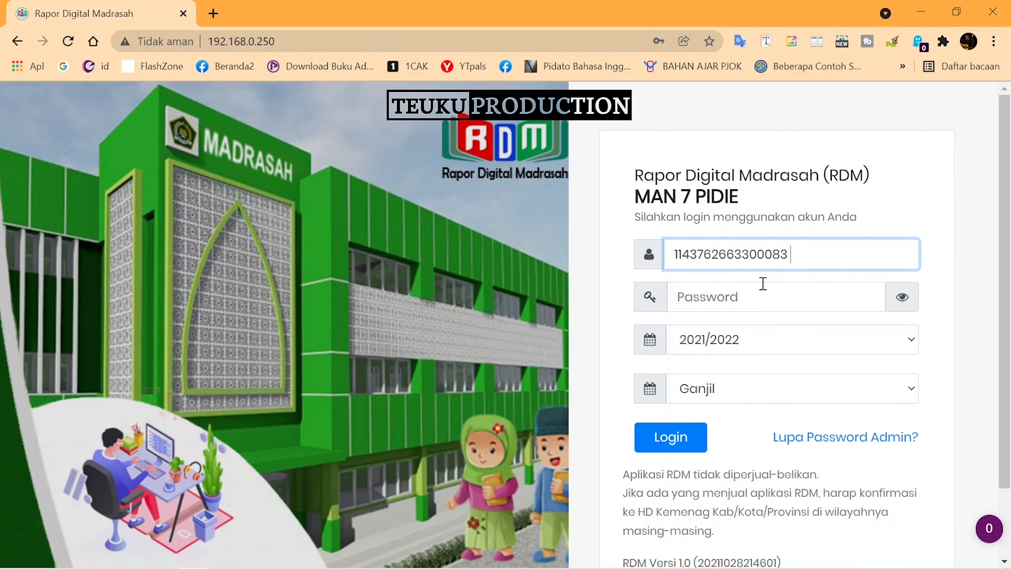
pyautogui.click(798, 303)
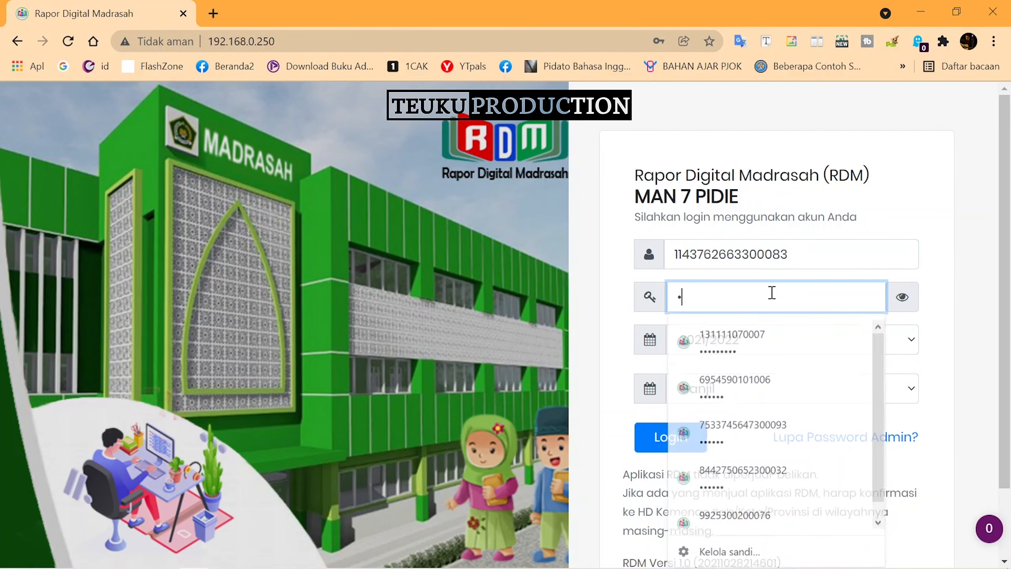
pyautogui.write('123456')
pyautogui.click(673, 440)
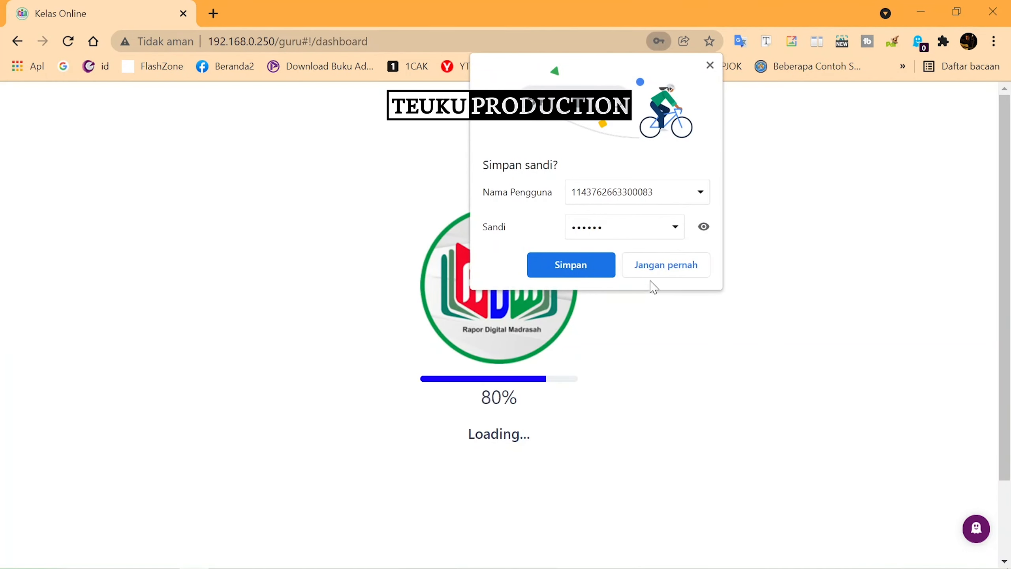
pyautogui.click(666, 265)
# Open Fisika class X.MIPA.1's Bobot form, showing 4 weekly hours and Harian/PAS-PAT at 50% each
pyautogui.click(111, 271)
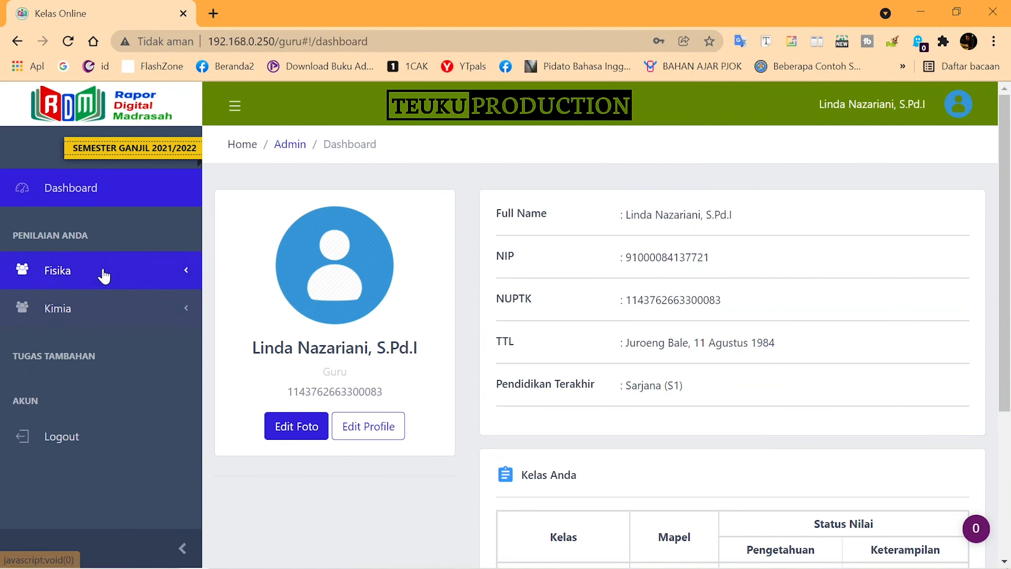
pyautogui.click(128, 314)
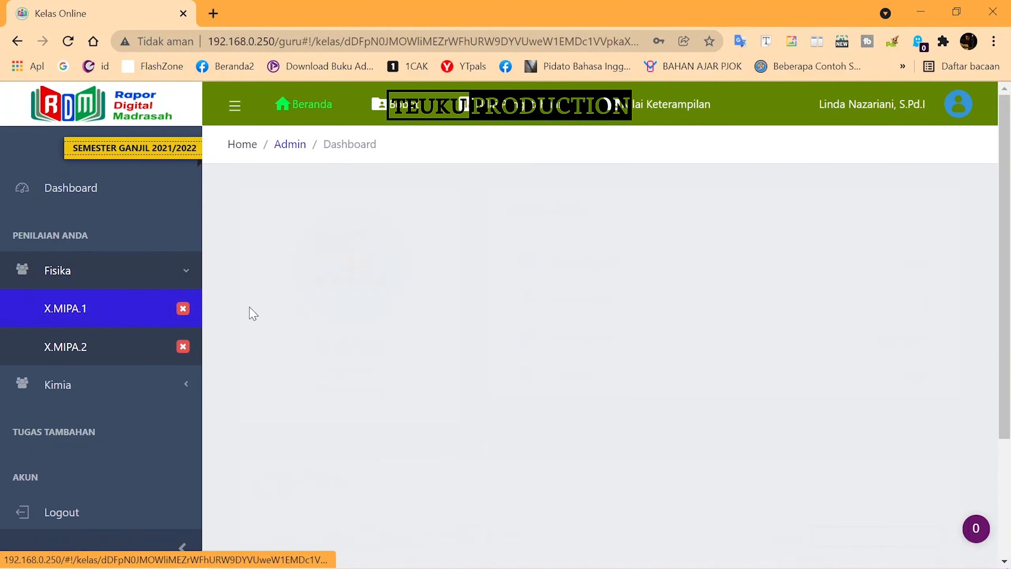
pyautogui.scroll(-2, 598, 359)
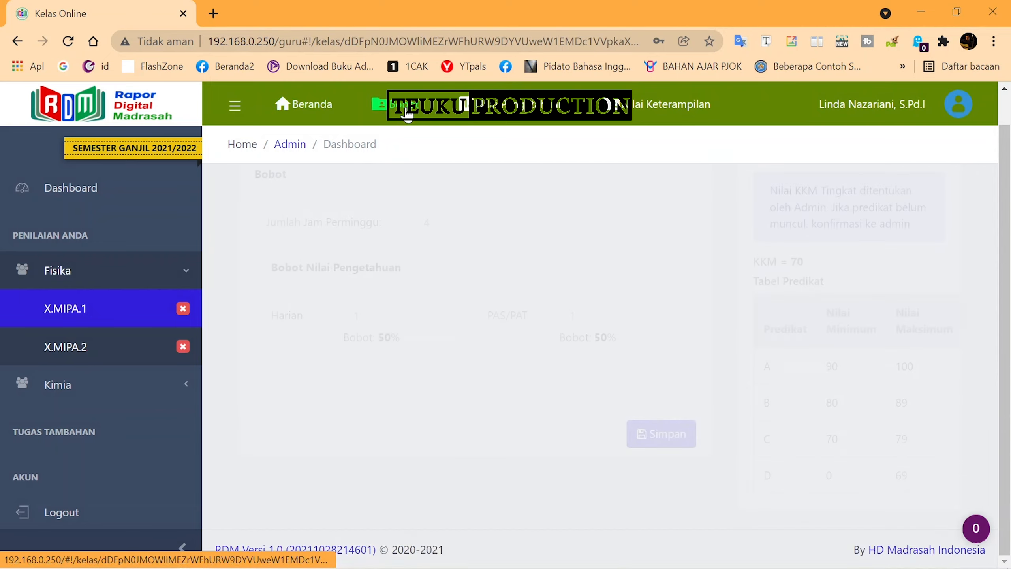
pyautogui.click(102, 319)
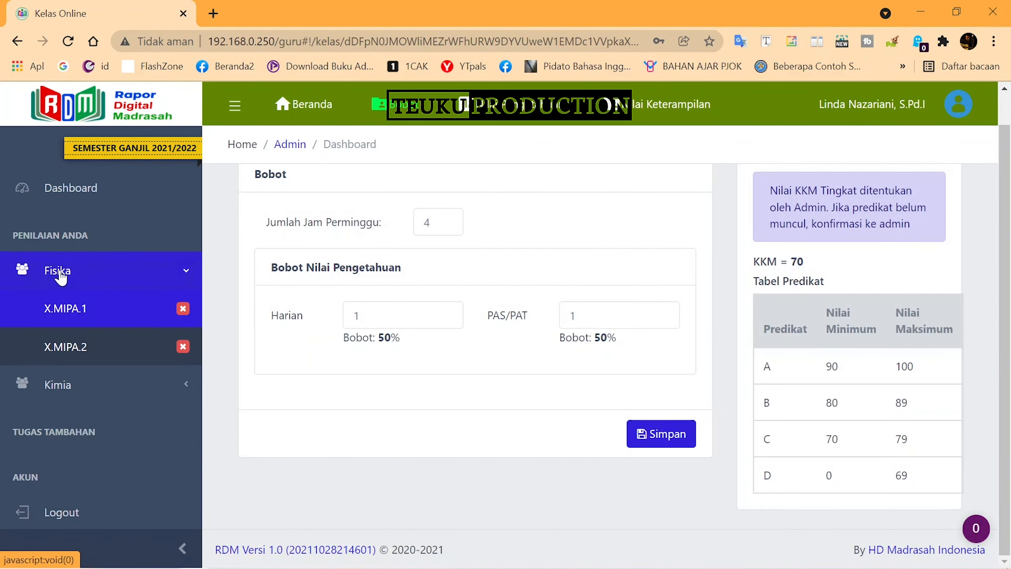
pyautogui.click(62, 278)
pyautogui.click(87, 282)
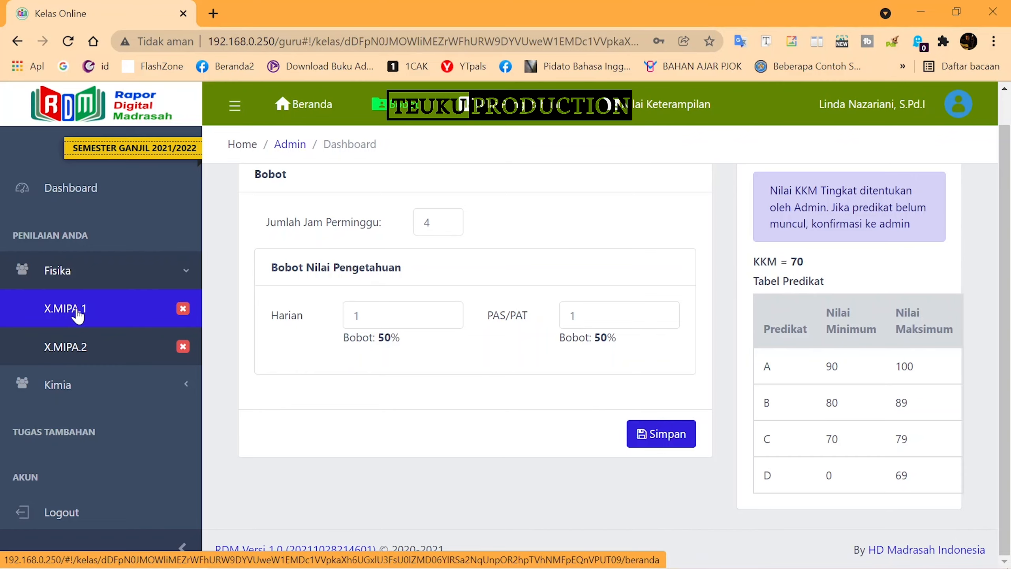
pyautogui.click(77, 315)
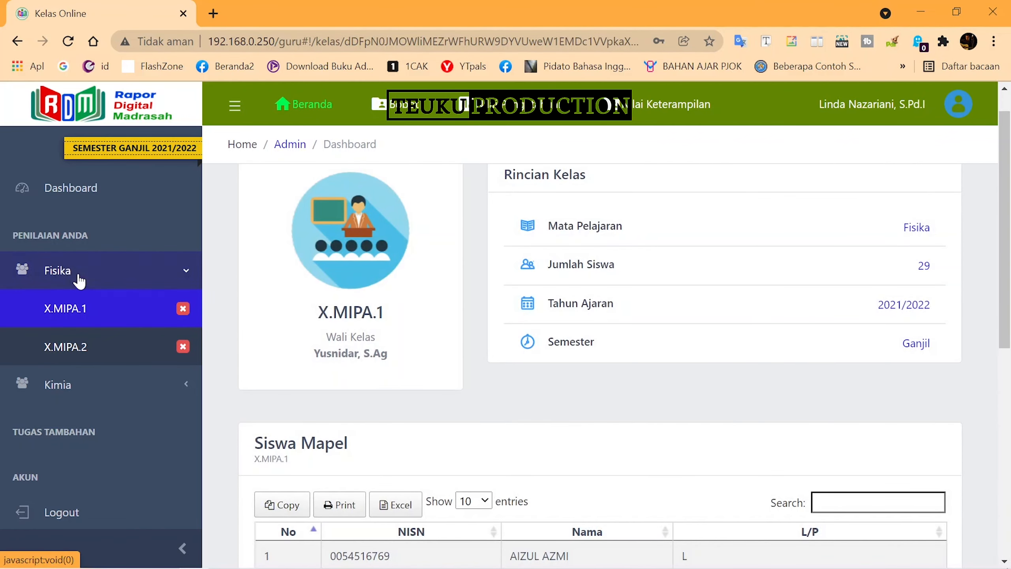
pyautogui.click(80, 280)
pyautogui.click(394, 116)
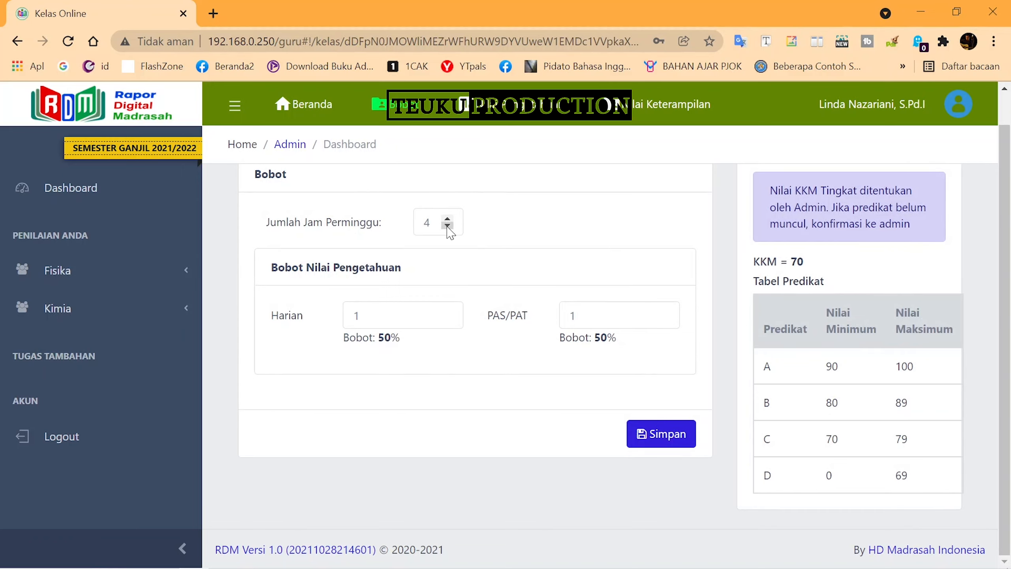
# Save Fisika X.MIPA.1 with 3 weekly hours, Harian 60 and PAS/PAT 40, then open X.MIPA.2
pyautogui.click(448, 225)
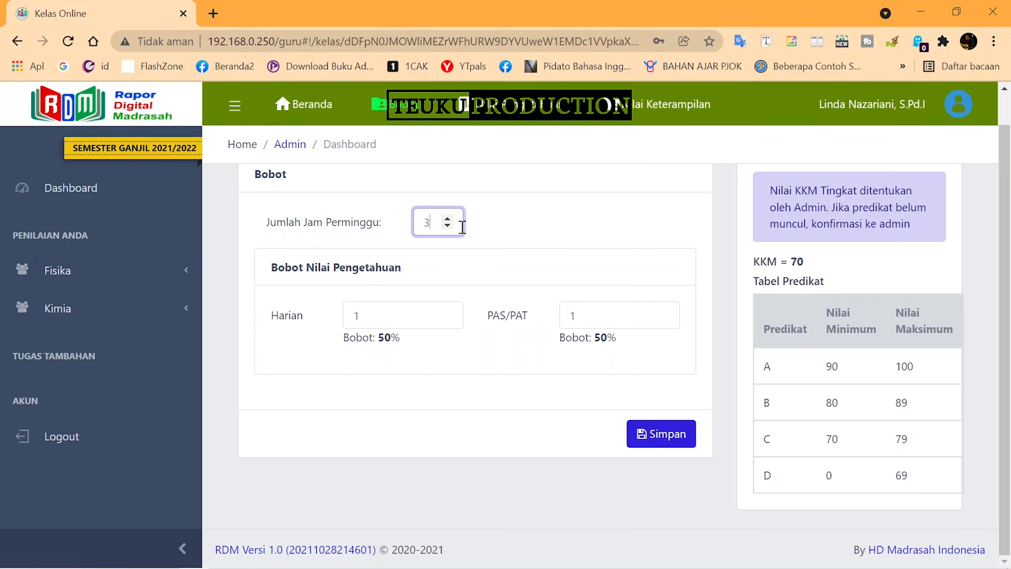
pyautogui.click(144, 273)
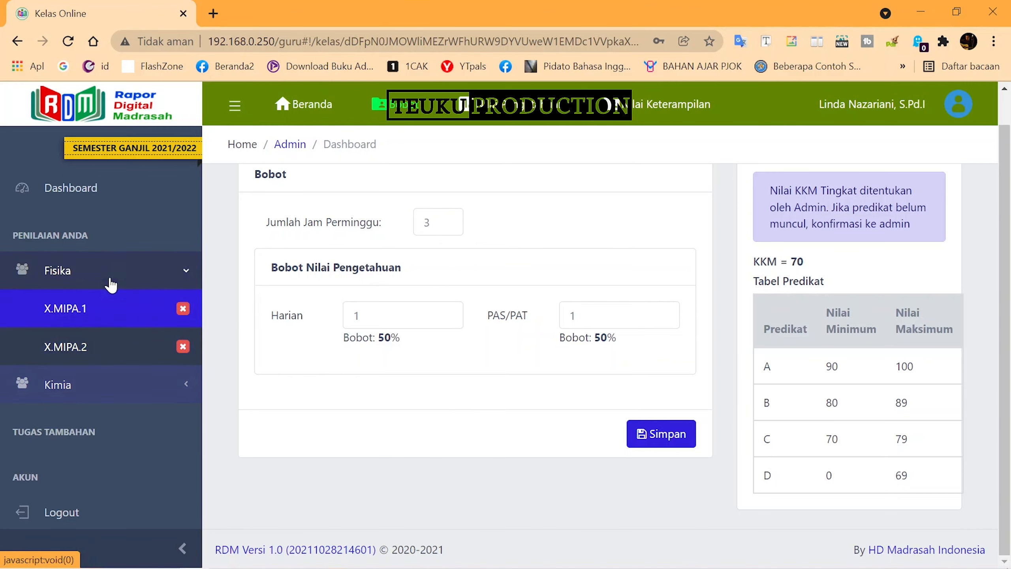
pyautogui.doubleClick(398, 316)
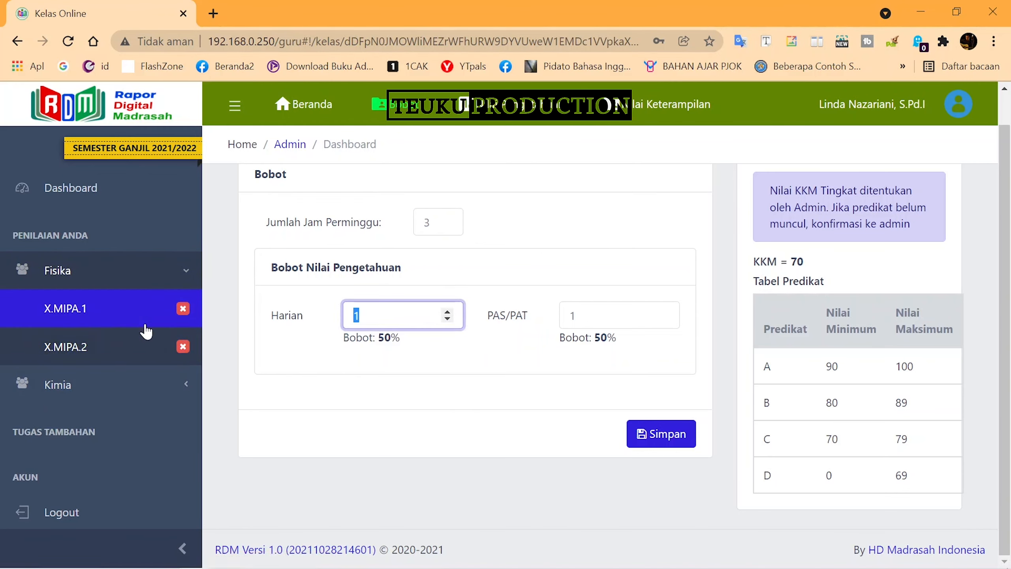
pyautogui.write('60')
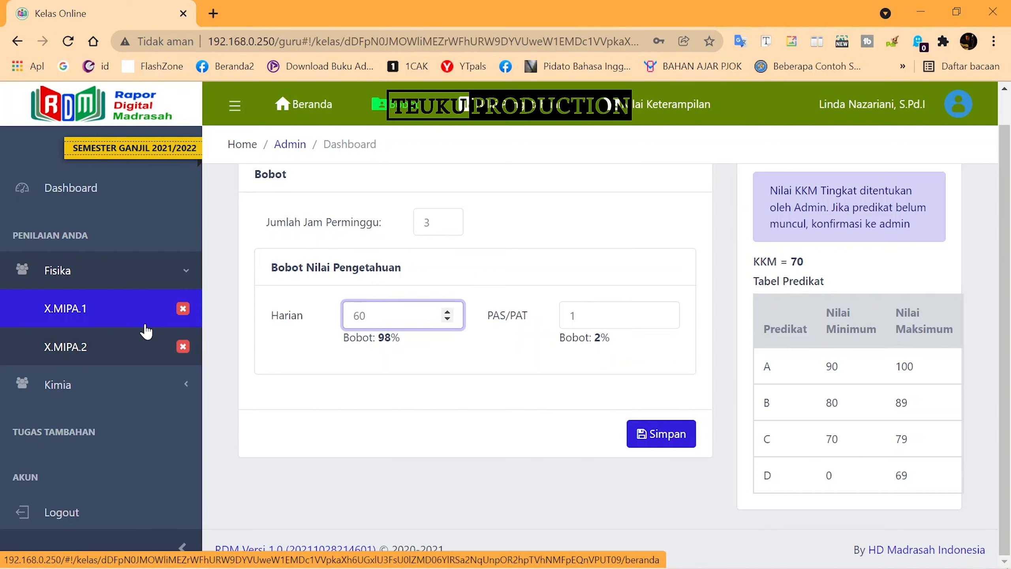
pyautogui.press('Tab')
pyautogui.write('40')
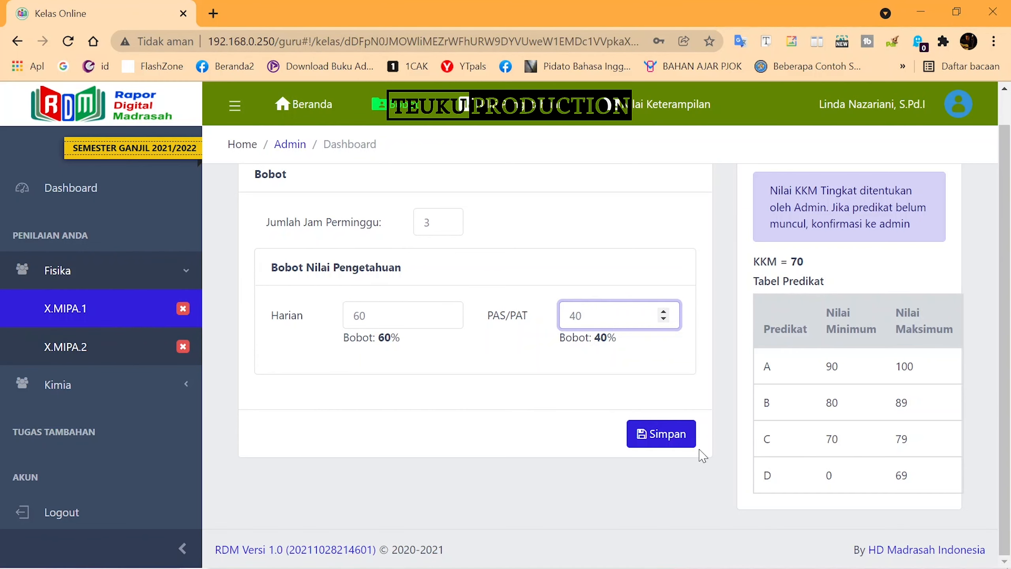
pyautogui.click(685, 448)
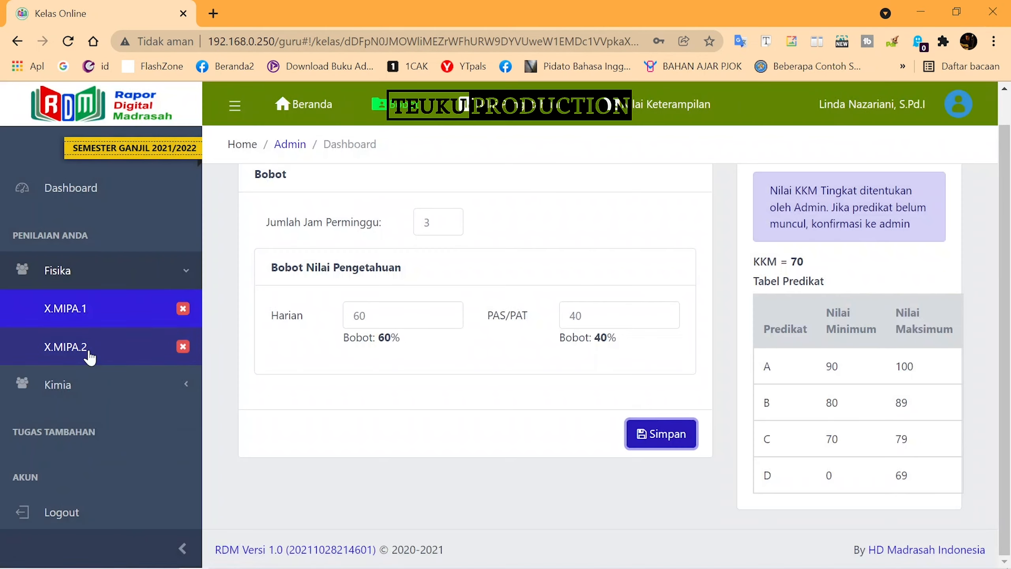
pyautogui.click(90, 355)
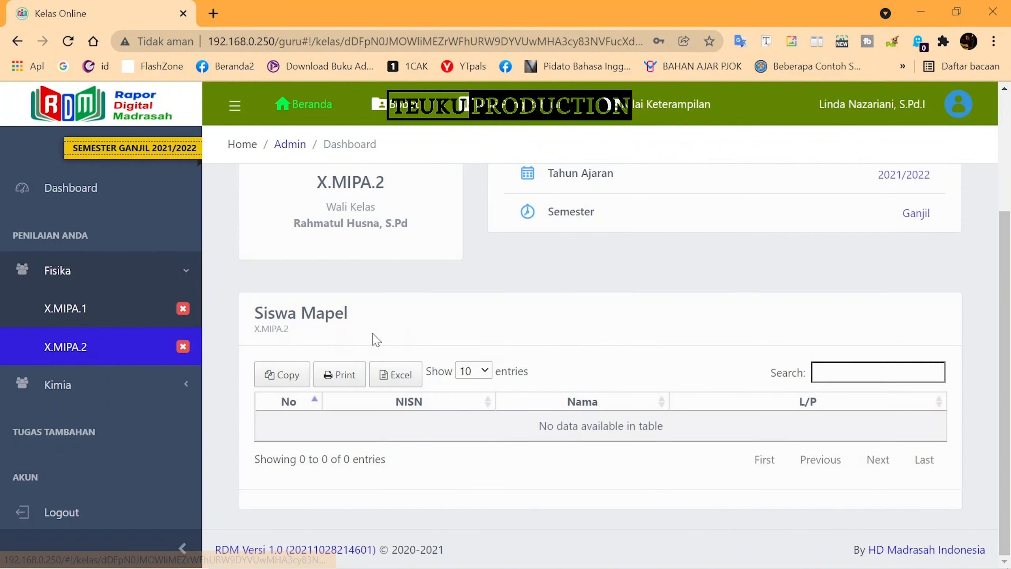
pyautogui.scroll(-5, 451, 242)
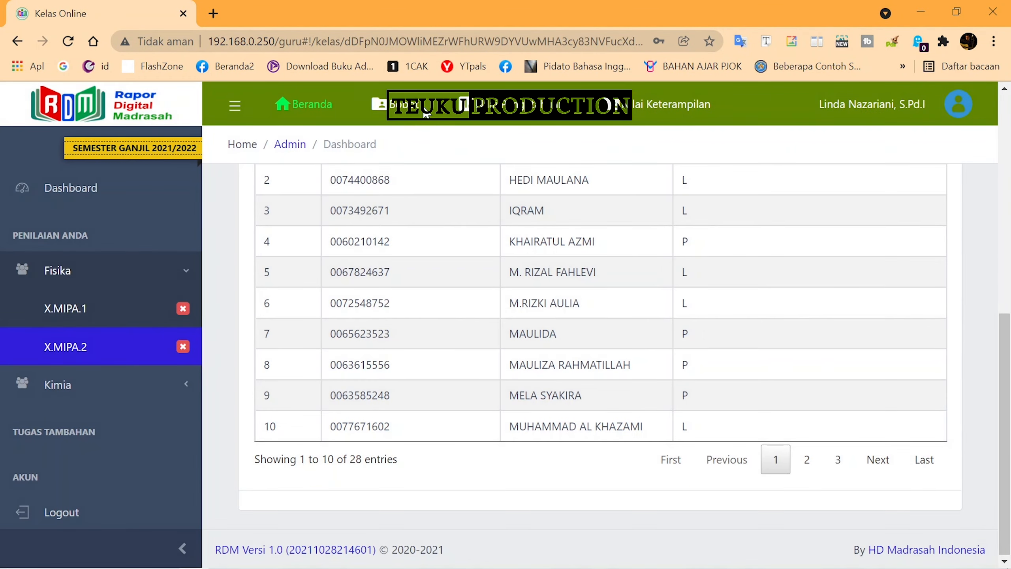
# Give Fisika X.MIPA.2 3 weekly hours with Harian 60% and PAS/PAT 40% and save
pyautogui.click(403, 95)
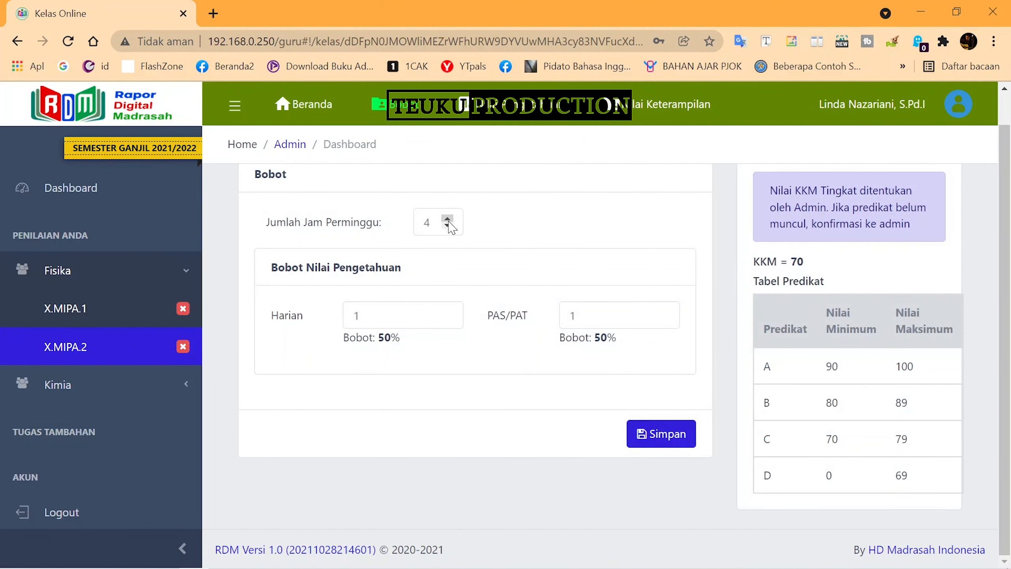
pyautogui.click(447, 226)
pyautogui.doubleClick(402, 315)
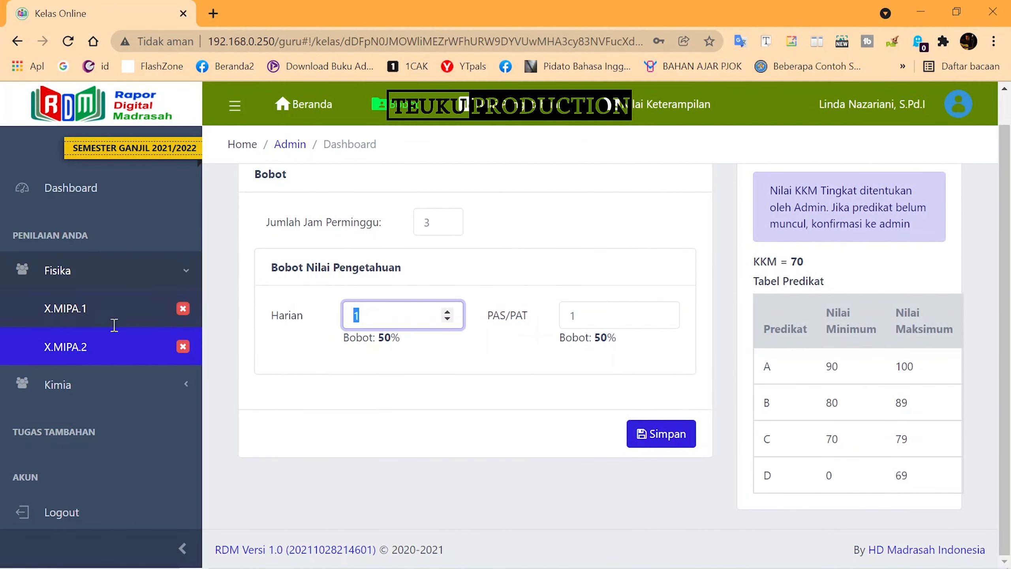
pyautogui.write('60')
pyautogui.press('Tab')
pyautogui.write('40')
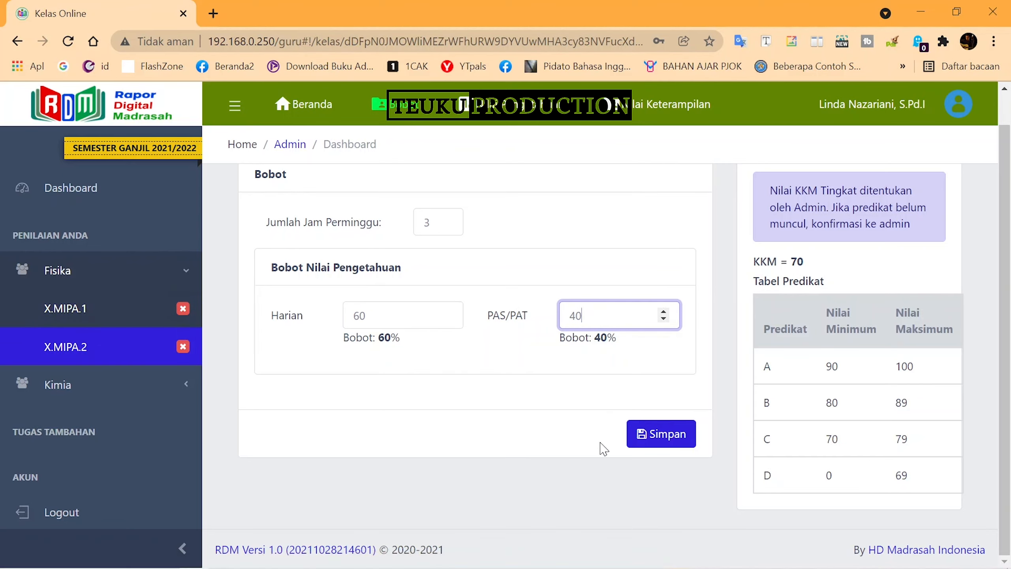
pyautogui.click(662, 435)
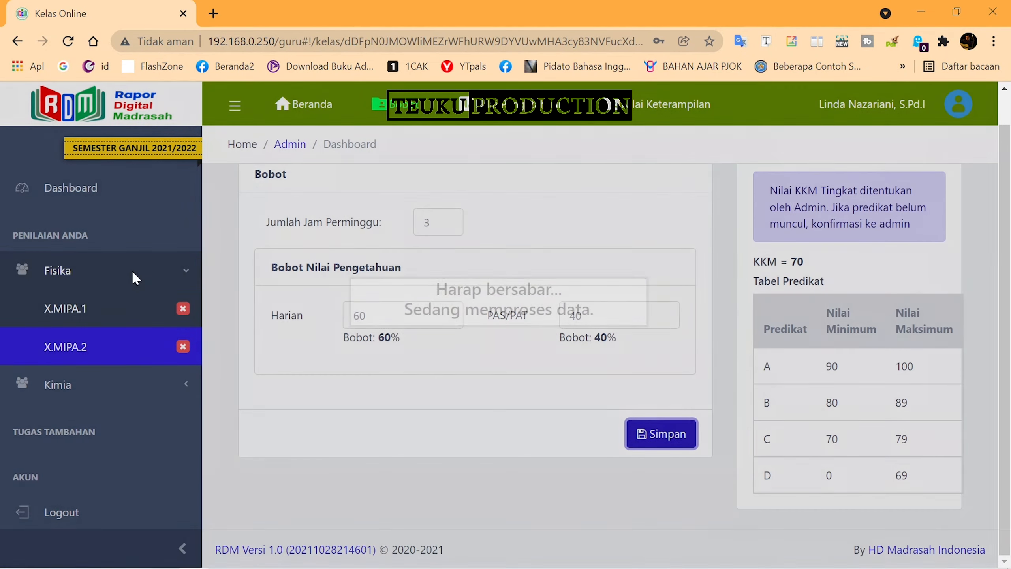
pyautogui.click(133, 278)
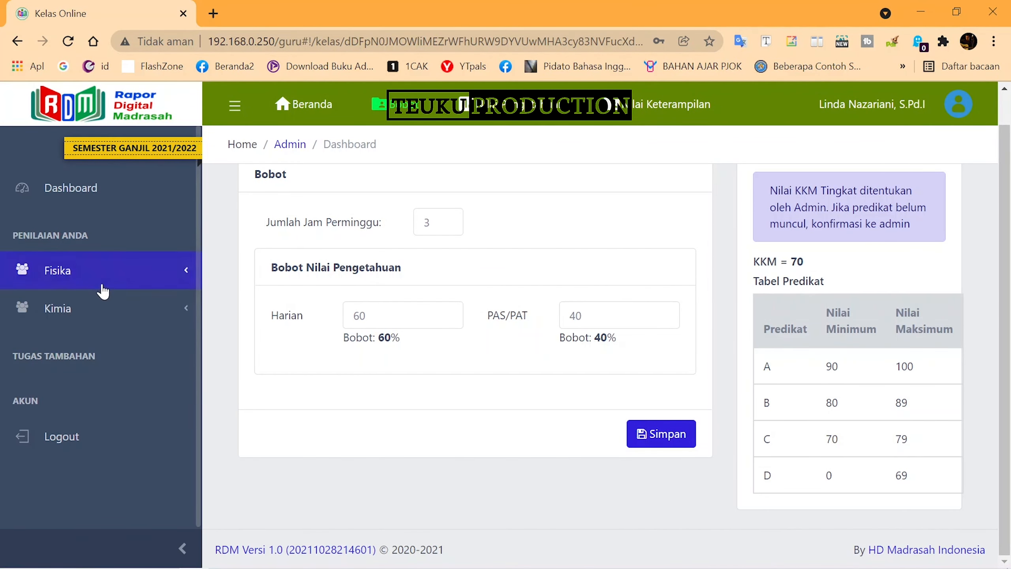
# Expand Kimia and open the XI.MIPA.1 class page
pyautogui.click(100, 310)
pyautogui.click(73, 350)
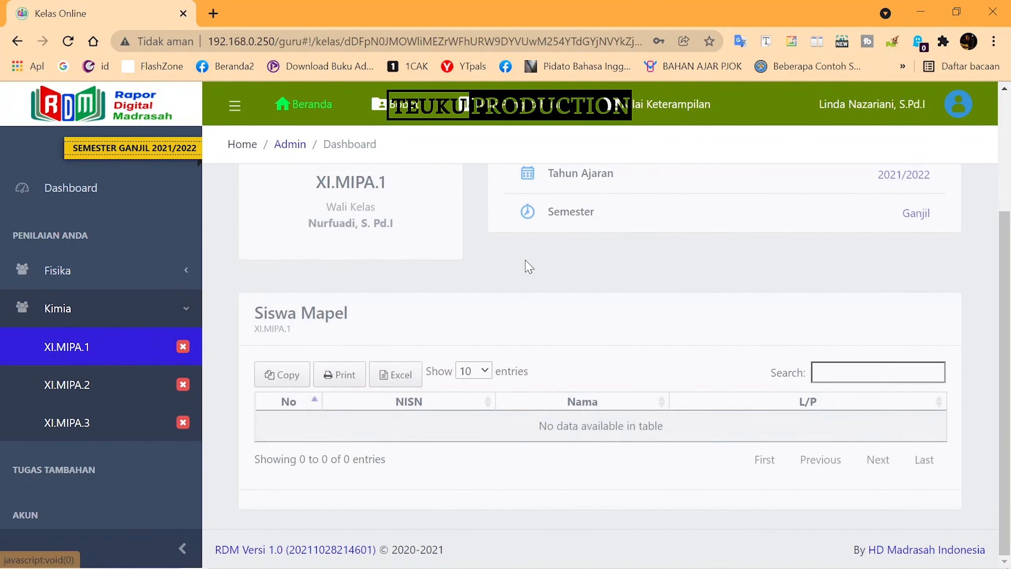
pyautogui.scroll(-5, 897, 354)
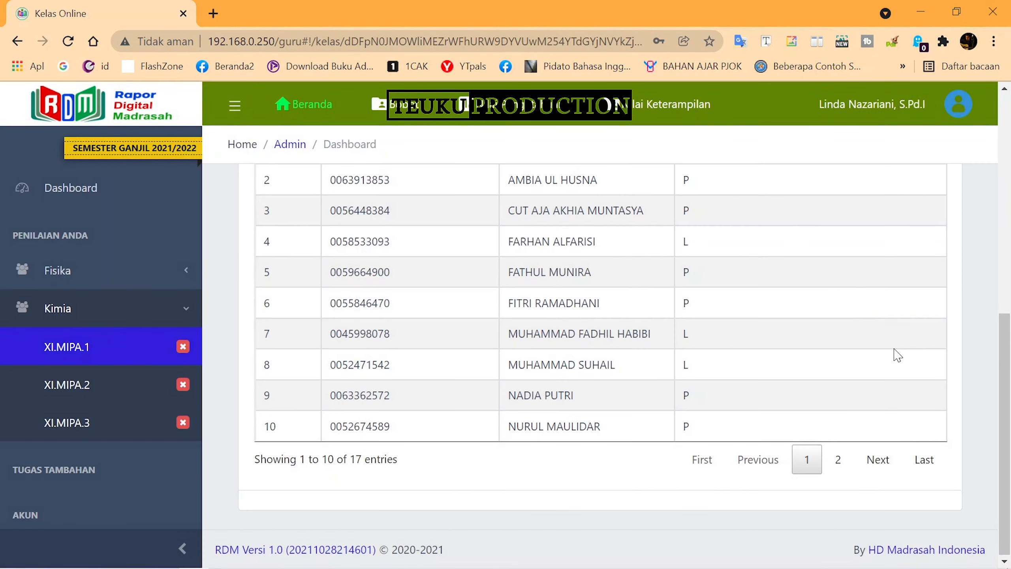
pyautogui.scroll(5, 551, 274)
# Save XI.MIPA.1's Bobot as 3 weekly hours, Harian 60 and PAS/PAT 40, closing the success message
pyautogui.click(395, 105)
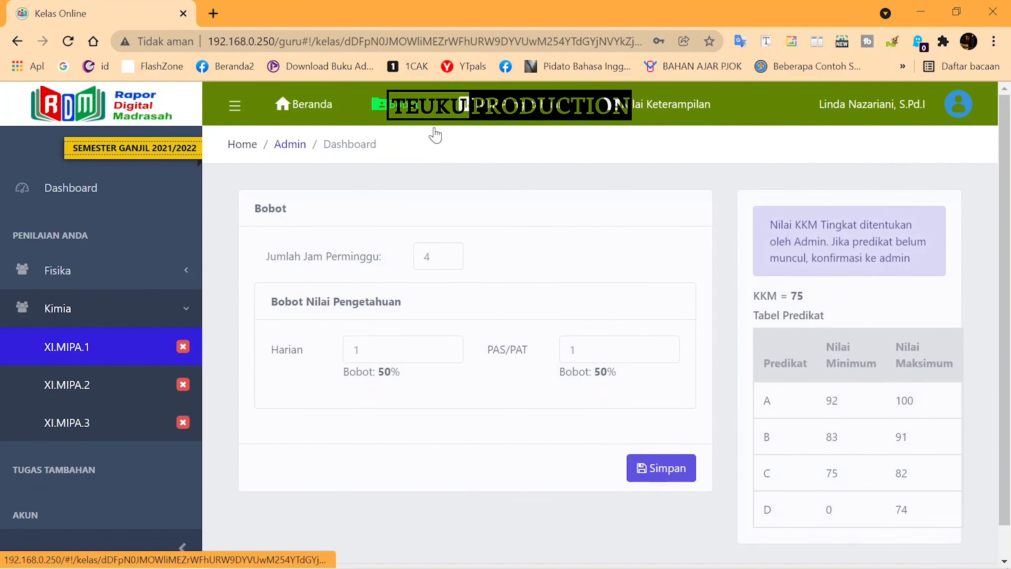
pyautogui.click(447, 260)
pyautogui.doubleClick(434, 339)
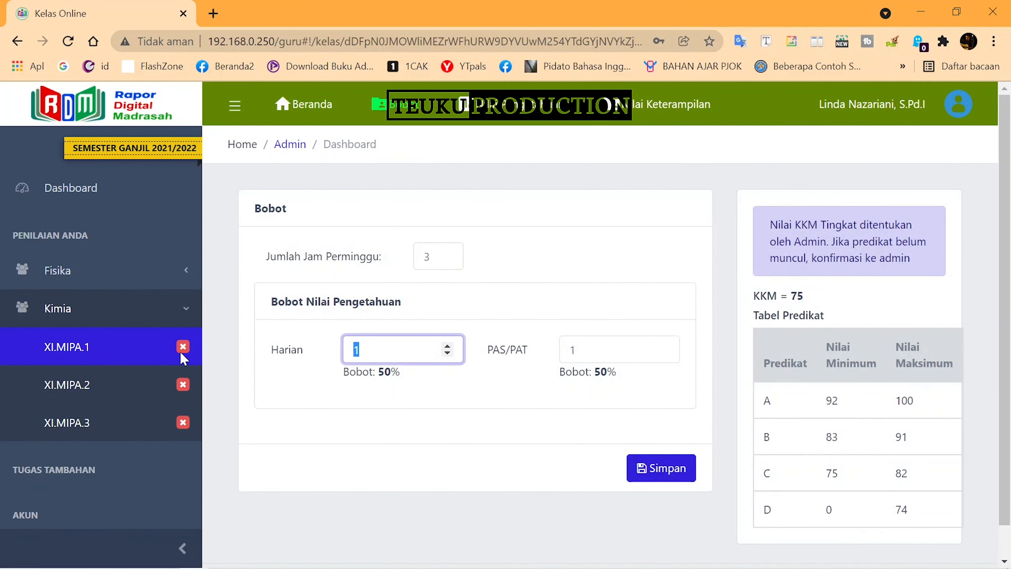
pyautogui.write('60')
pyautogui.press('Tab')
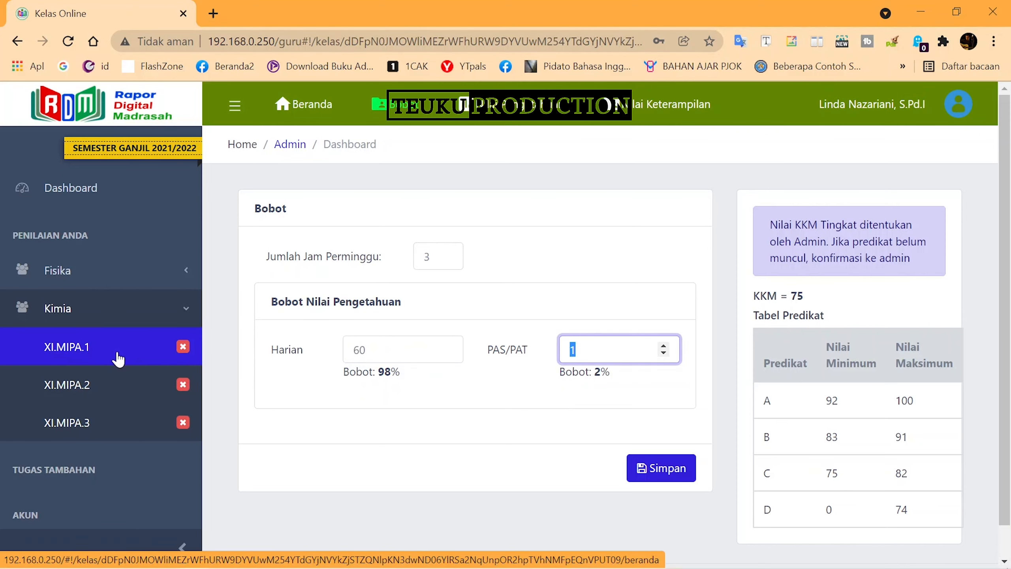
pyautogui.write('40')
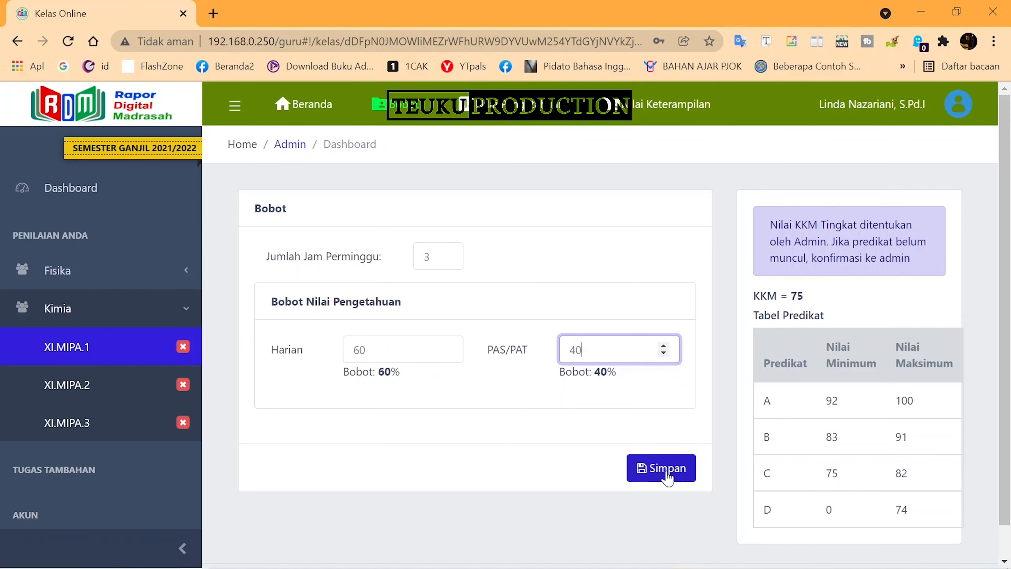
pyautogui.click(665, 469)
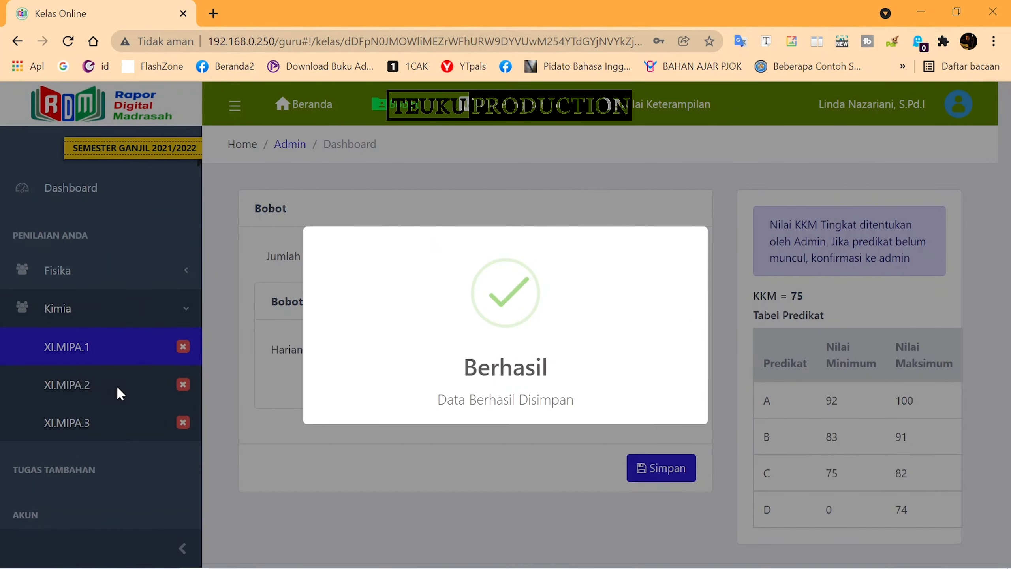
pyautogui.click(106, 385)
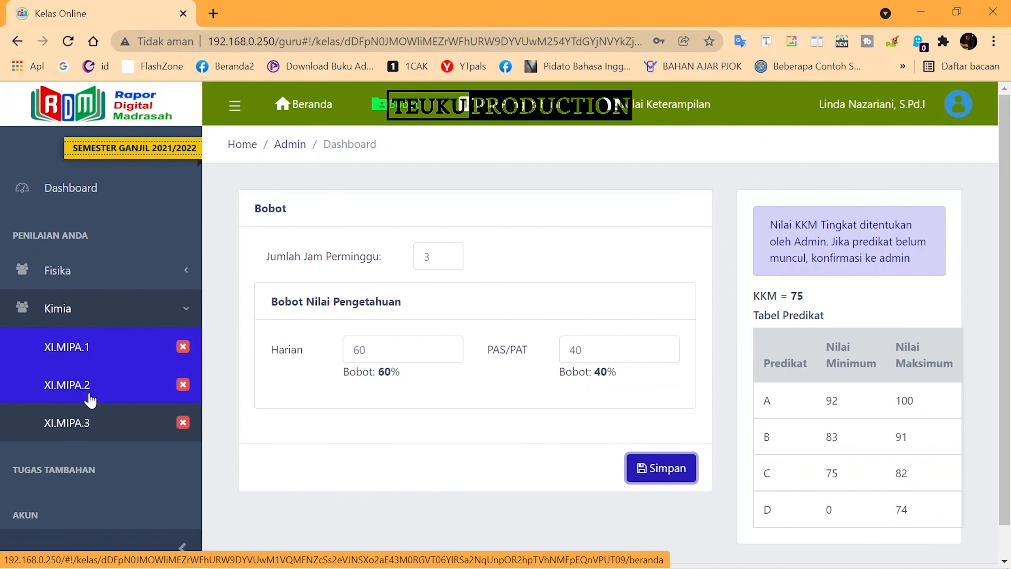
# Open Kimia XI.MIPA.2 and save its Bobot as 3 weekly hours, Harian 60 and PAS/PAT 40
pyautogui.click(91, 398)
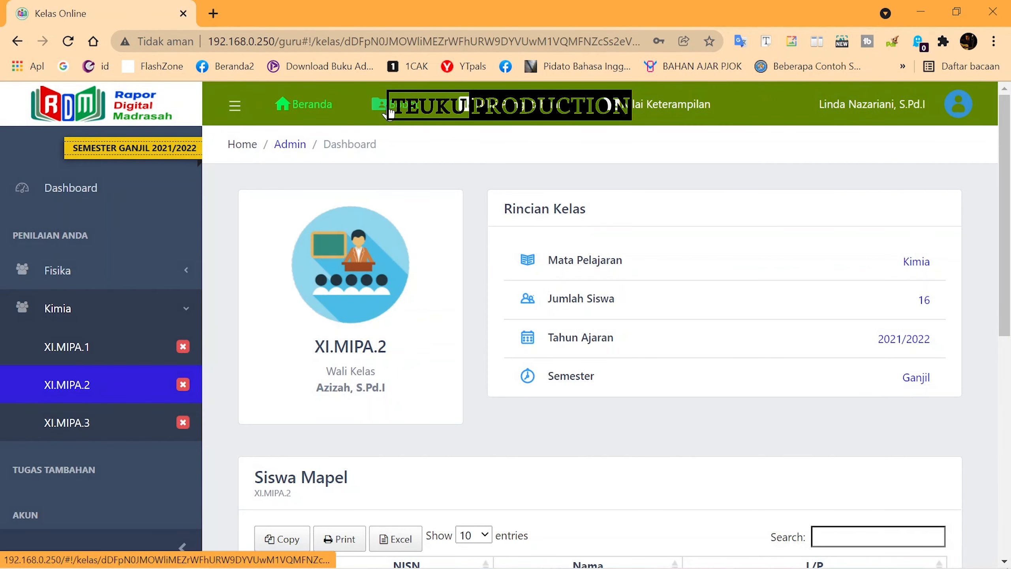
pyautogui.click(394, 104)
pyautogui.click(448, 259)
pyautogui.press('Tab')
pyautogui.write('60')
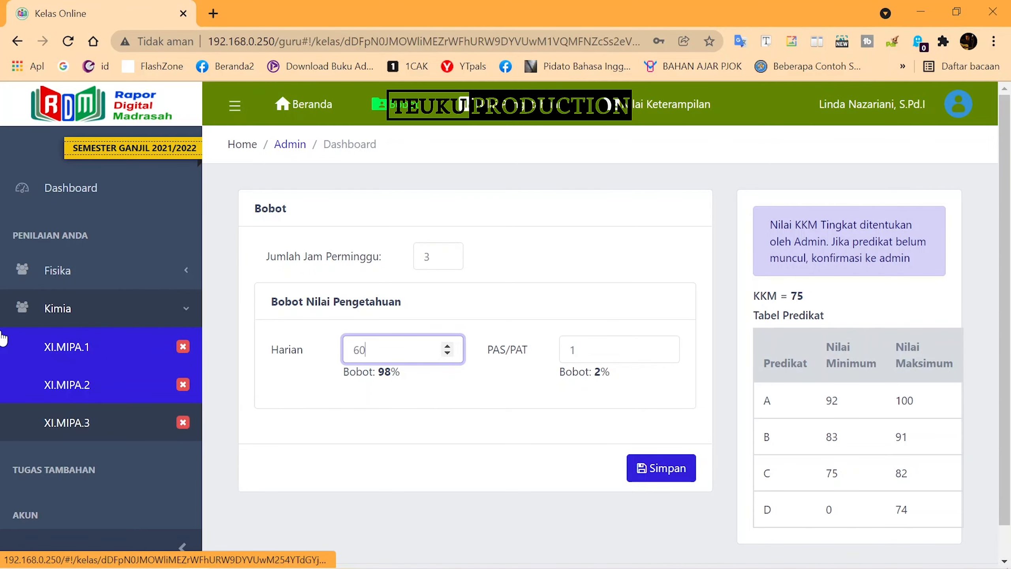
pyautogui.press('Tab')
pyautogui.write('40')
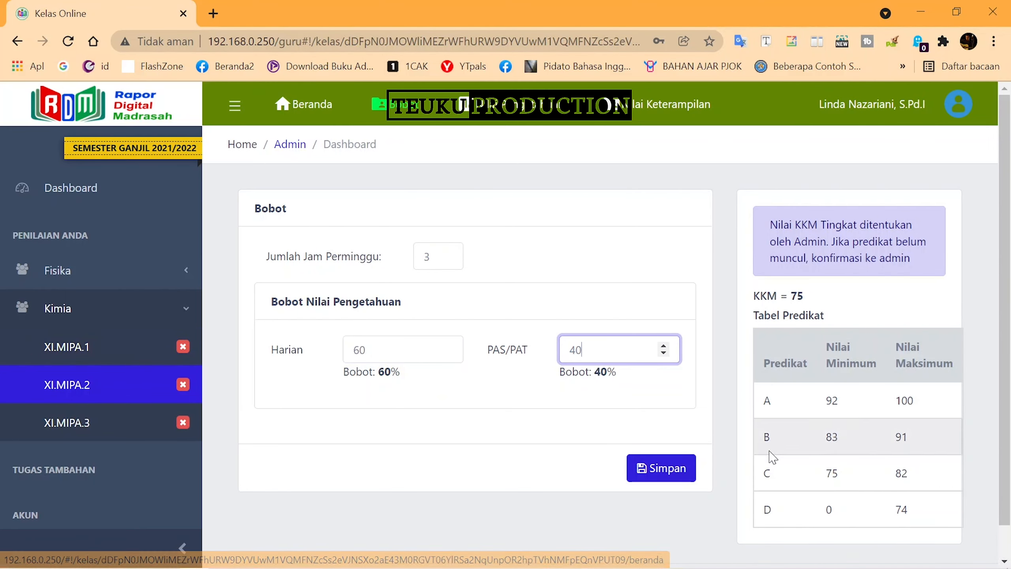
pyautogui.click(651, 469)
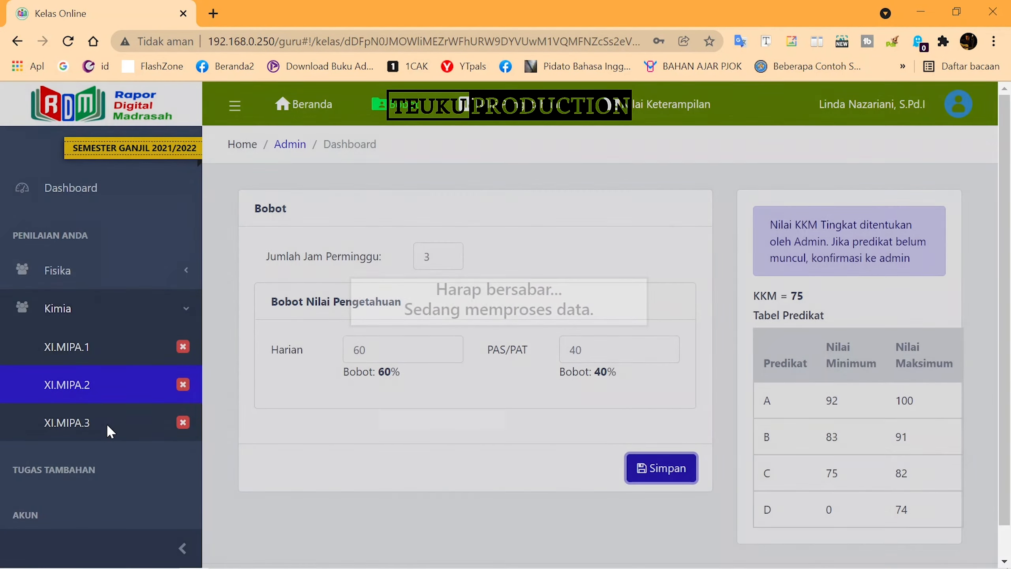
pyautogui.click(107, 424)
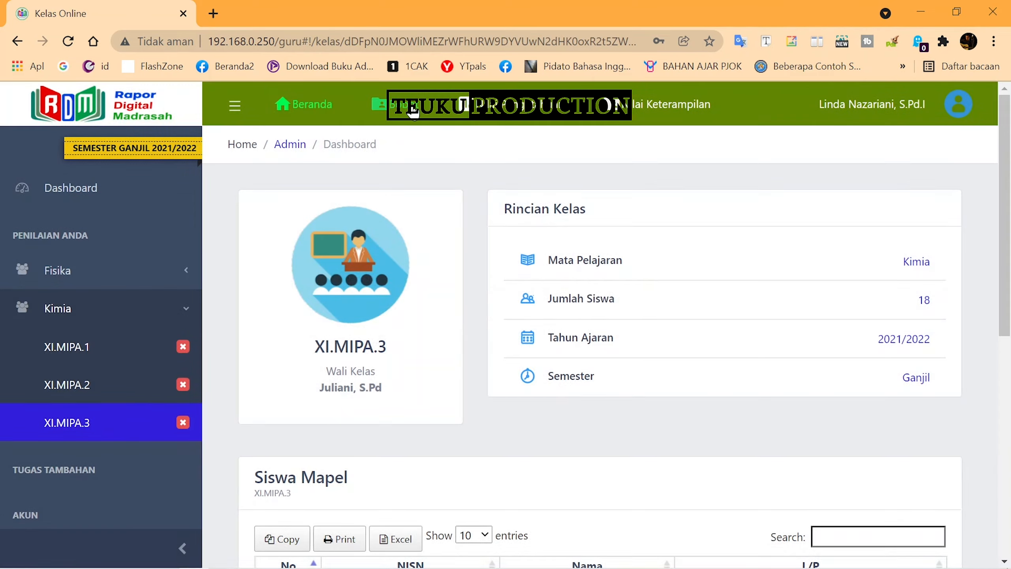
# Save Kimia XI.MIPA.3 with 3 weekly hours, Harian weight 60 and PAS/PAT weight 40
pyautogui.click(414, 111)
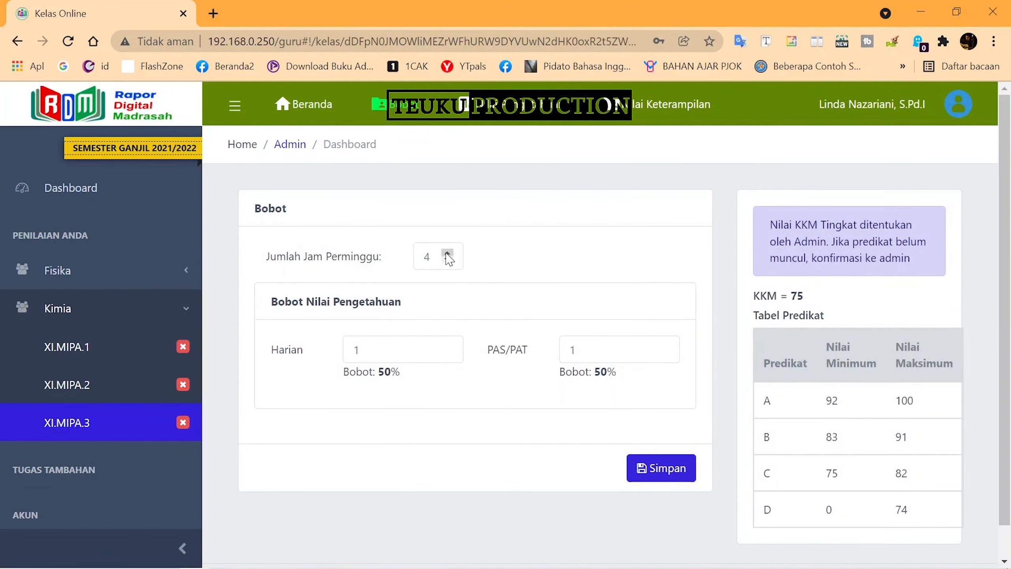
pyautogui.click(448, 260)
pyautogui.doubleClick(346, 351)
pyautogui.write('60')
pyautogui.press('Tab')
pyautogui.write('40')
pyautogui.click(670, 462)
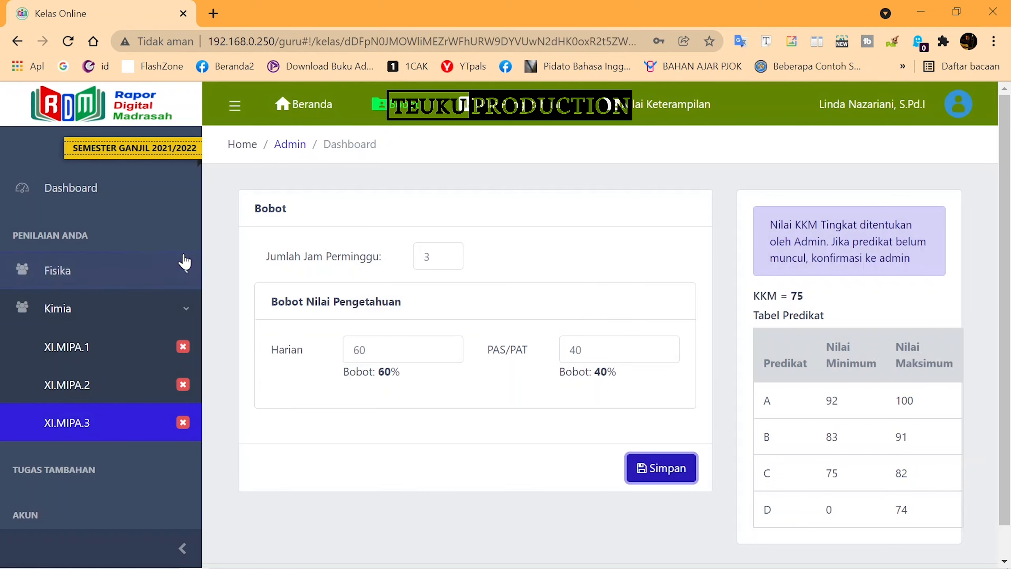
pyautogui.click(100, 315)
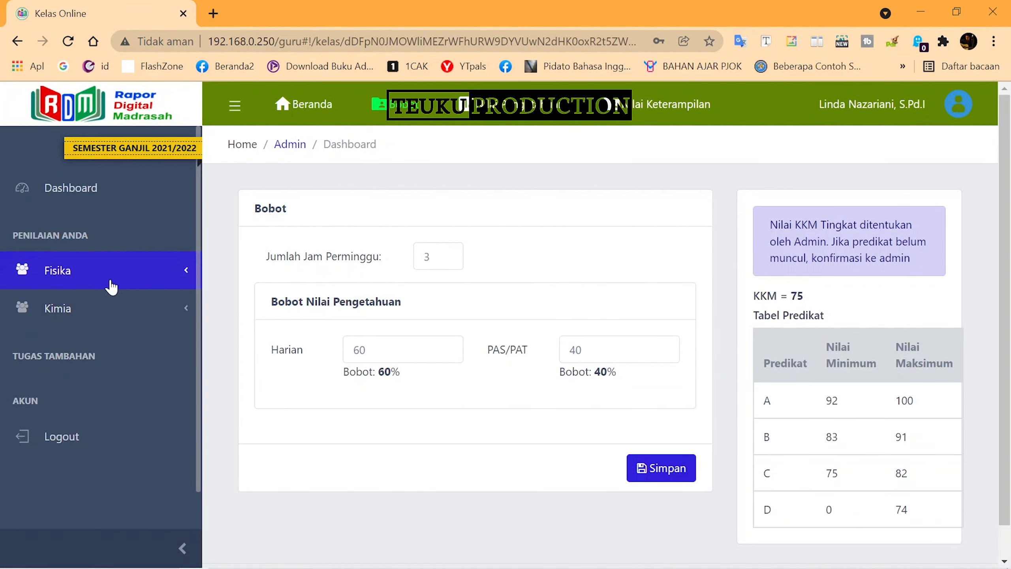
# Open the Fisika X.MIPA.1 class, then log out of the teacher account
pyautogui.click(112, 284)
pyautogui.click(73, 315)
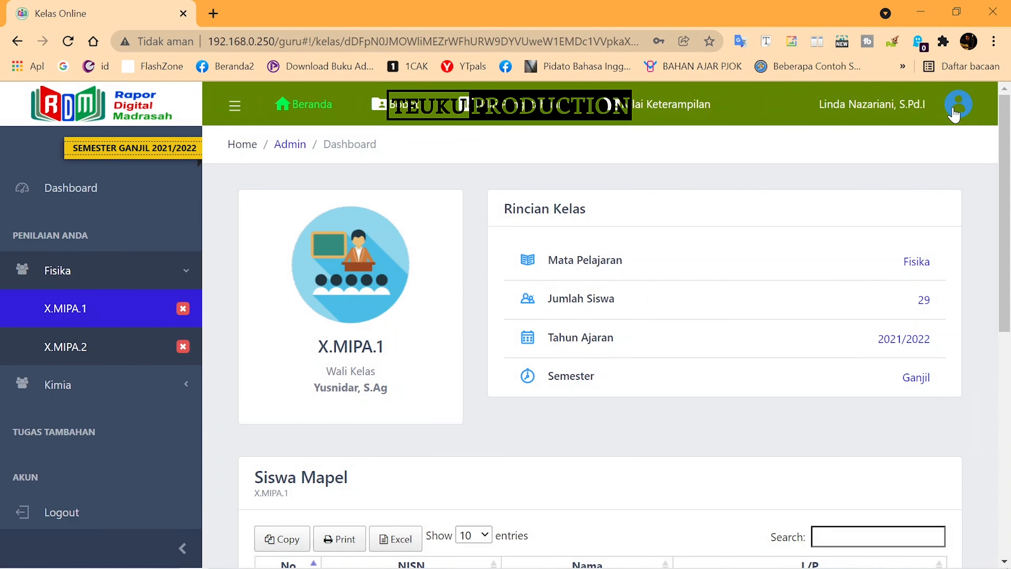
pyautogui.click(958, 105)
pyautogui.click(494, 170)
pyautogui.click(965, 111)
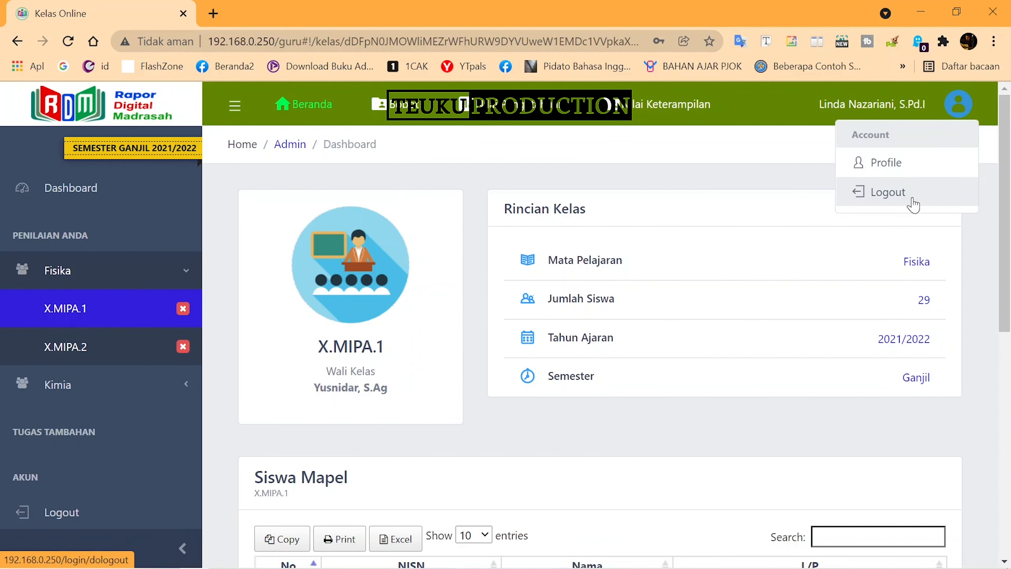
pyautogui.click(914, 200)
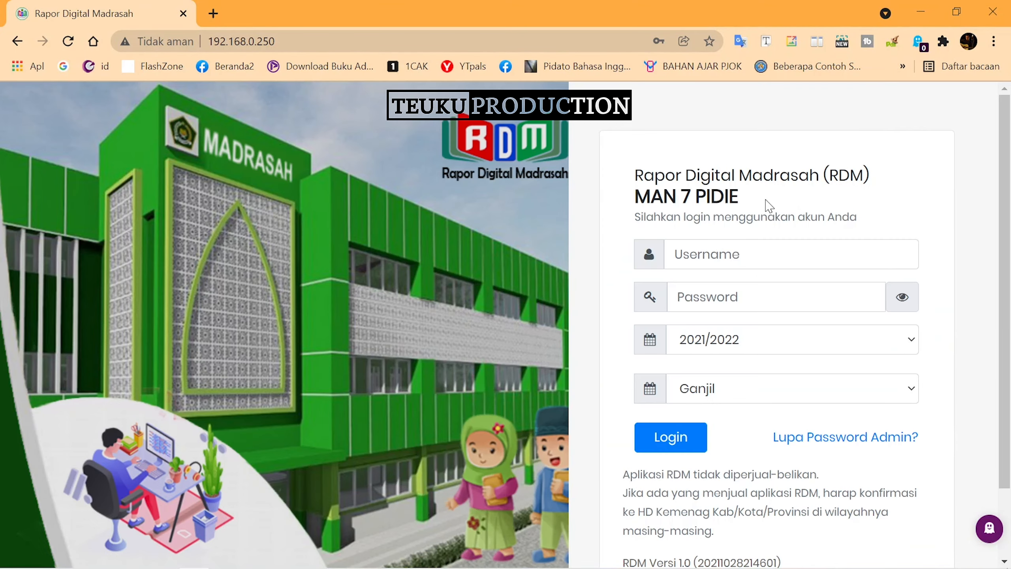
# Log back in as the MAN 7 PIDIE school admin using the saved login
pyautogui.click(770, 246)
pyautogui.click(770, 293)
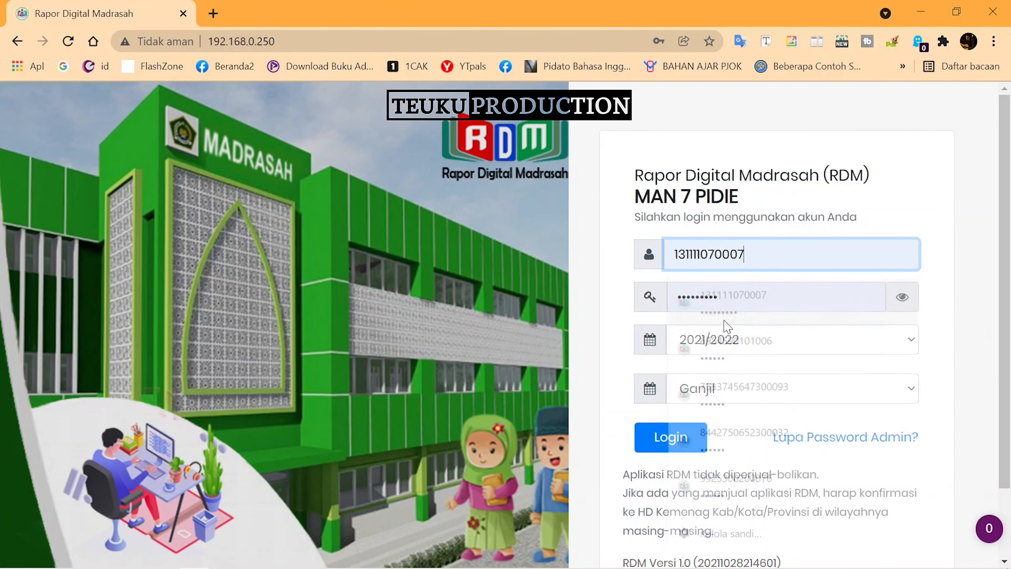
pyautogui.click(678, 449)
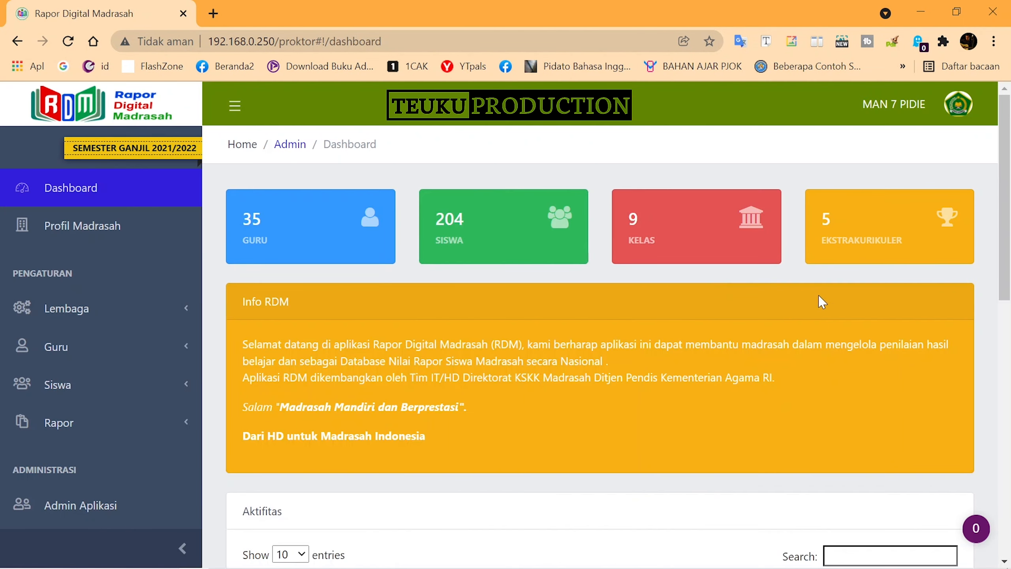
pyautogui.click(80, 347)
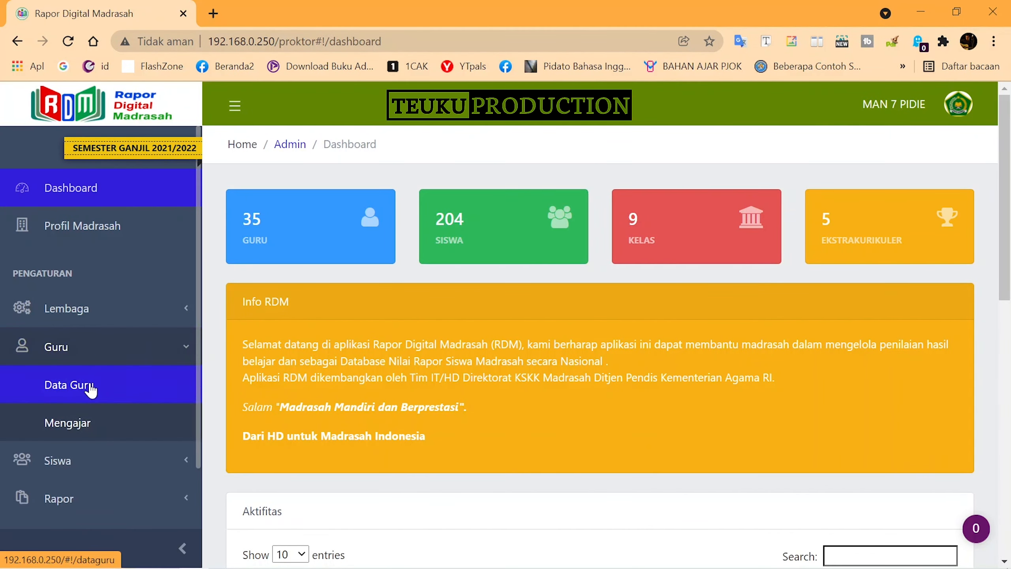
# Search Data Guru for the teacher's name, check her 15 JTM, then clear the search
pyautogui.click(89, 385)
pyautogui.click(846, 282)
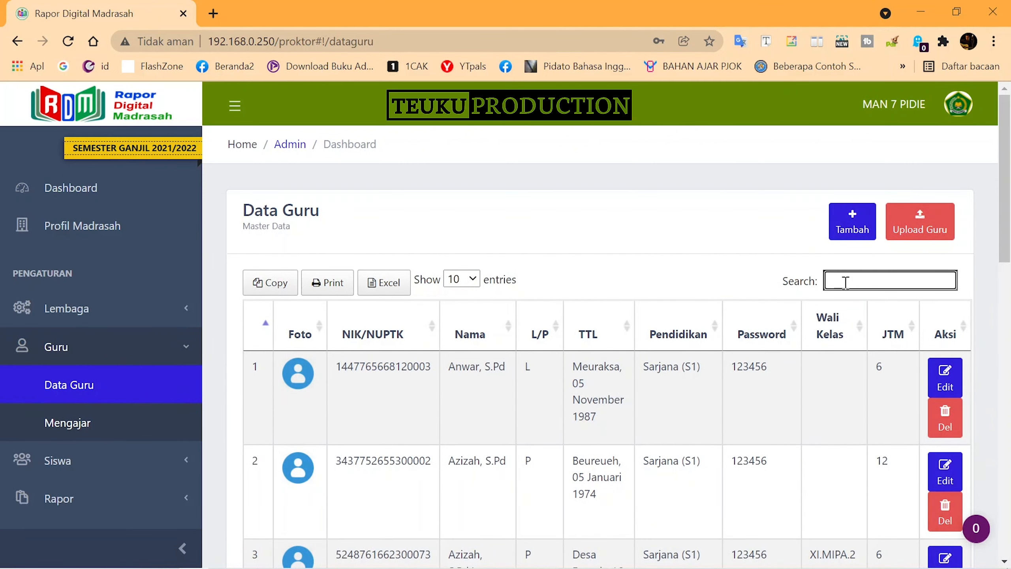
pyautogui.write('linda')
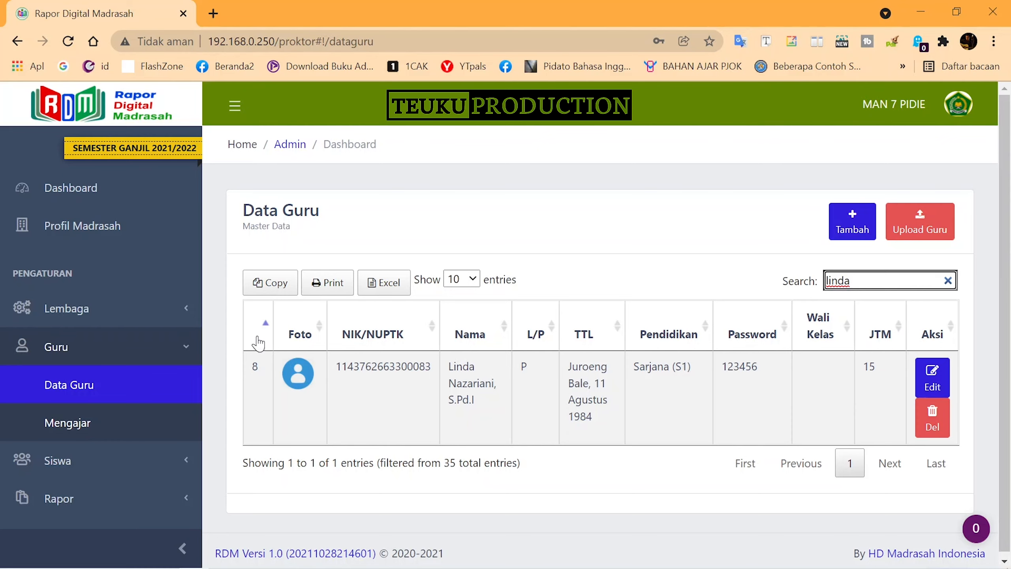
pyautogui.click(949, 283)
pyautogui.click(80, 345)
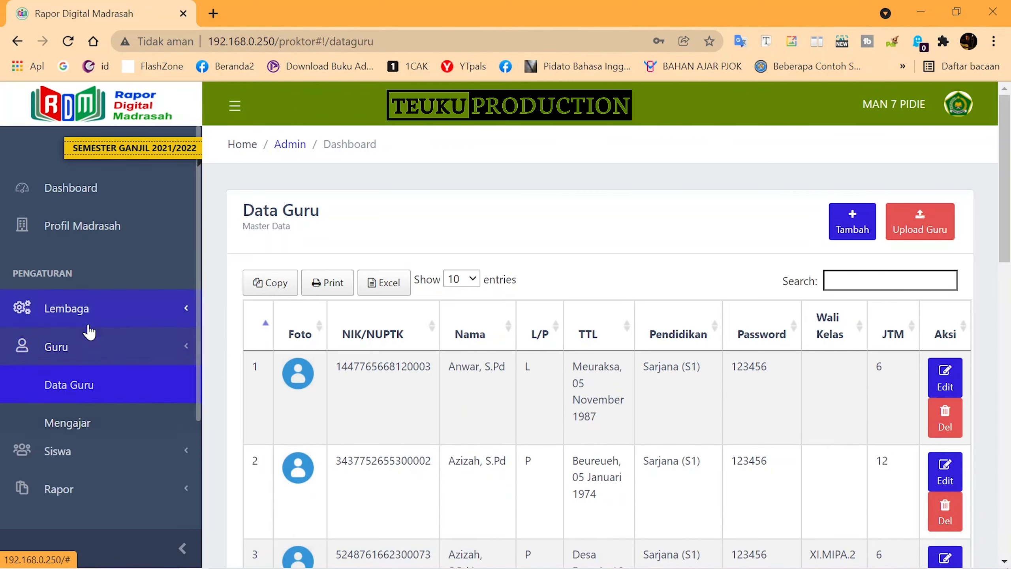
# Filter Lembaga > Mata Pelajaran by 'fisi' to show Fisika IPA (4 hours) and IPS (2 hours)
pyautogui.click(88, 226)
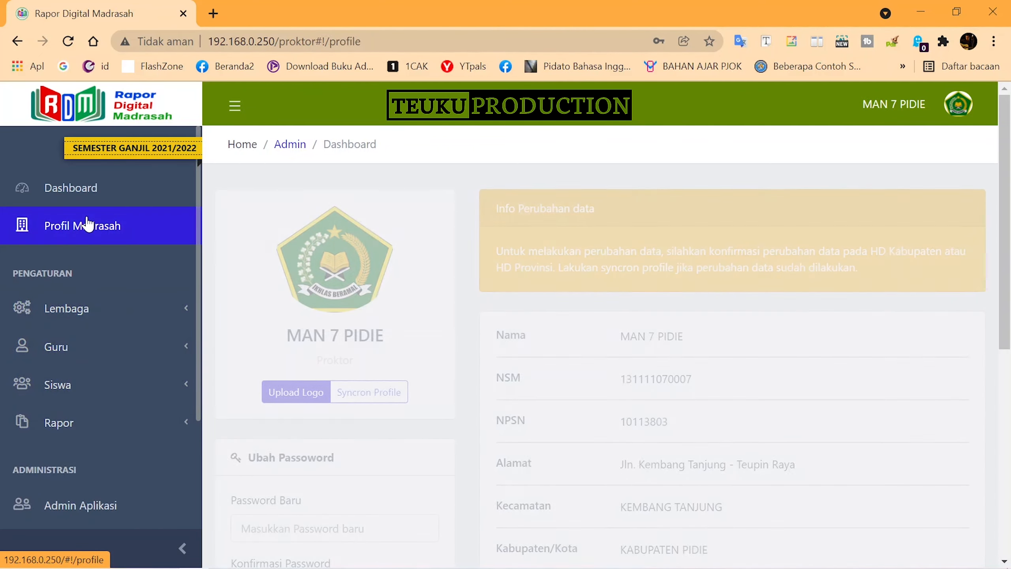
pyautogui.click(71, 308)
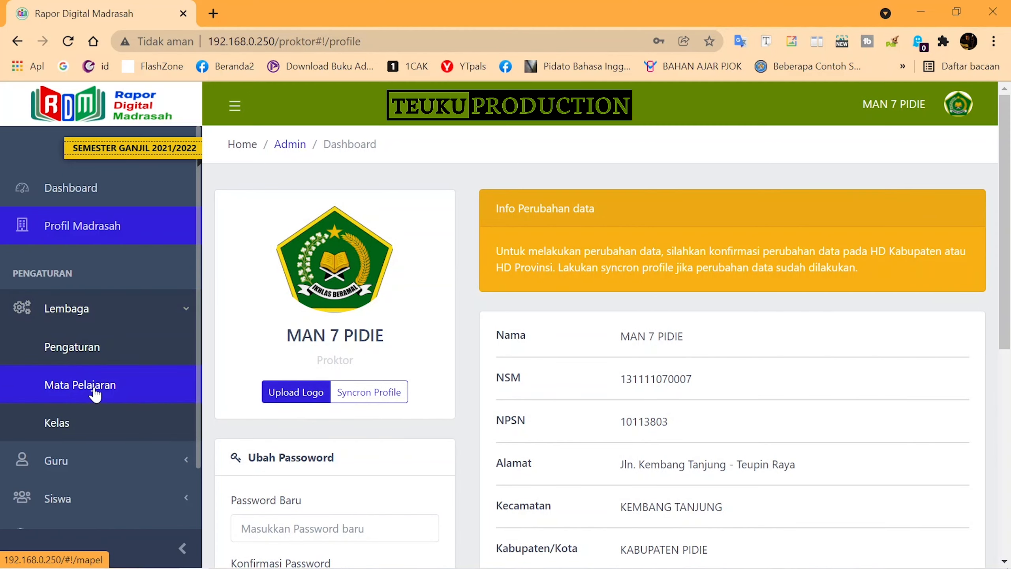
pyautogui.click(95, 395)
pyautogui.click(854, 334)
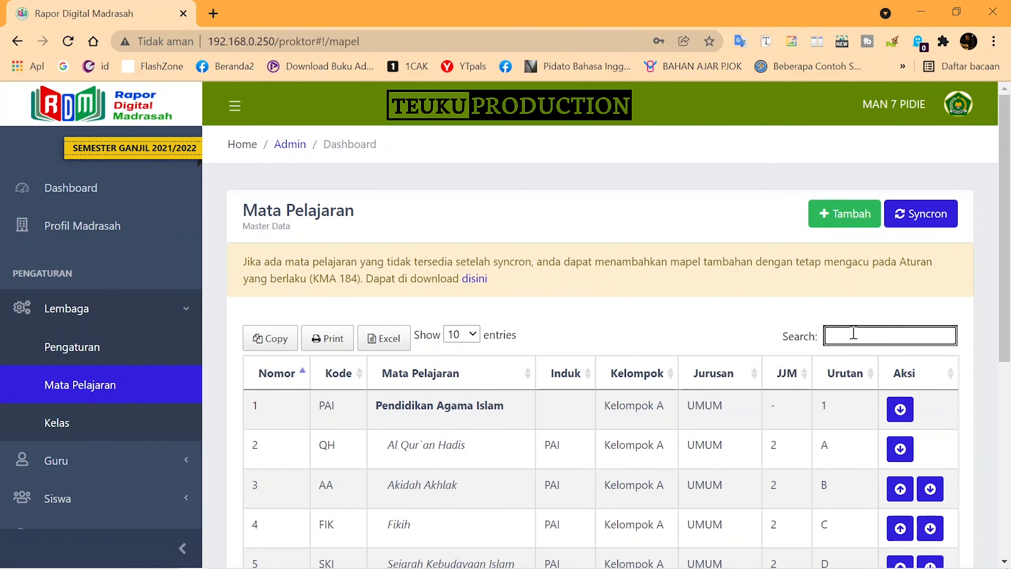
pyautogui.write('fisik')
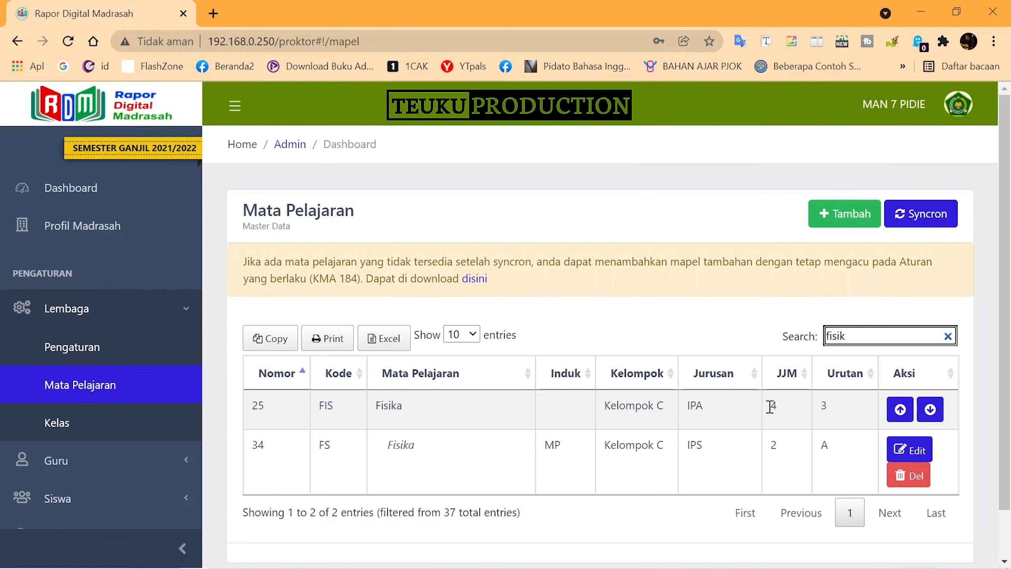
pyautogui.click(784, 412)
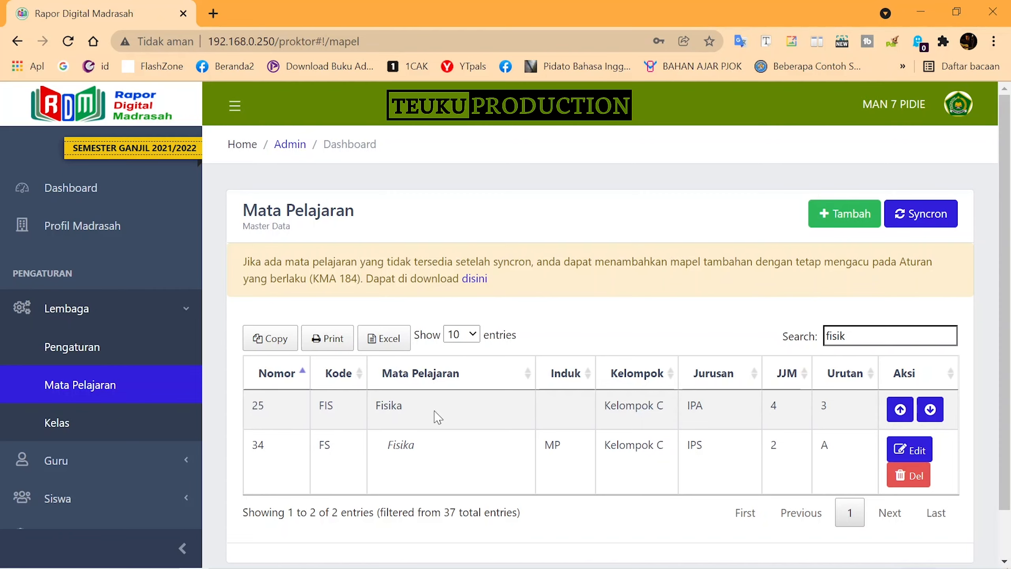
pyautogui.click(63, 422)
# Move through the Kelas, Pengaturan and Profil Madrasah pages and return to the admin Dashboard
pyautogui.click(86, 394)
pyautogui.click(75, 421)
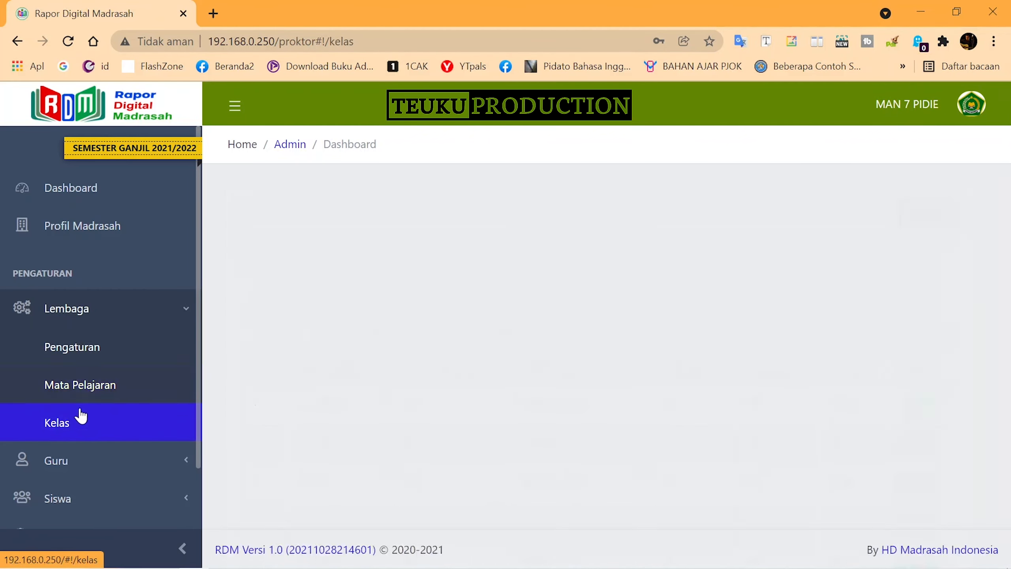
pyautogui.click(93, 344)
pyautogui.click(102, 313)
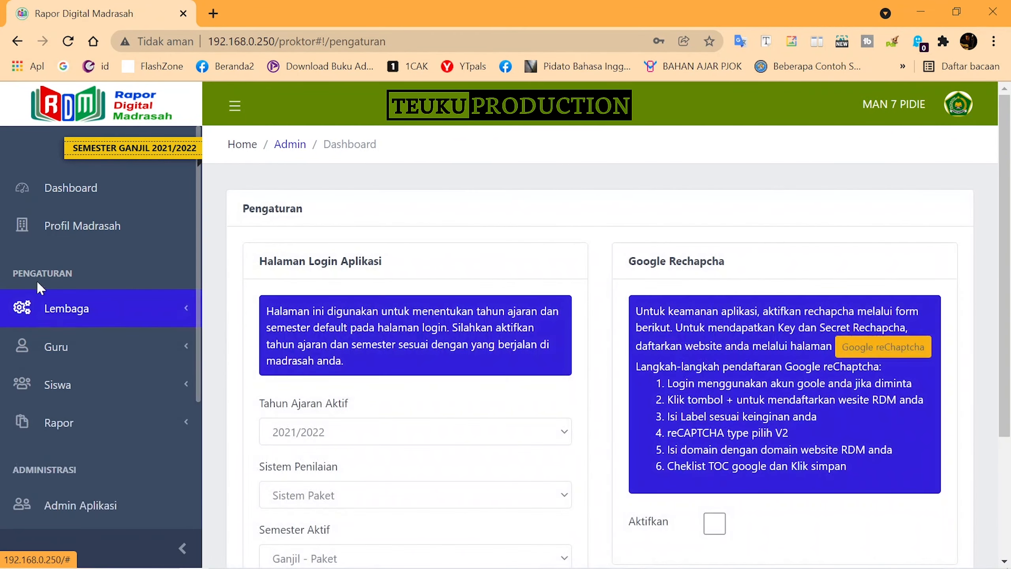
pyautogui.click(103, 223)
pyautogui.click(103, 189)
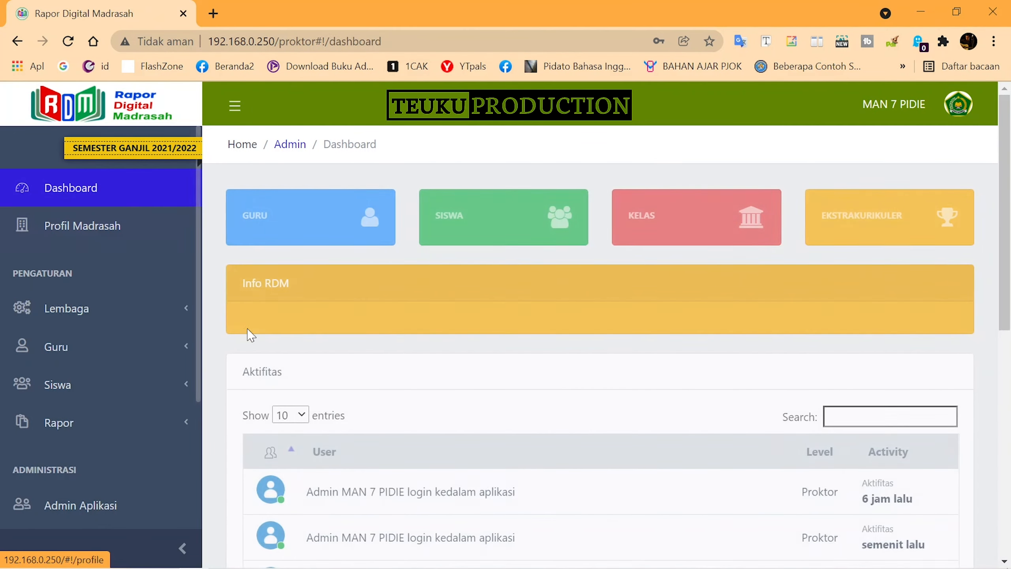